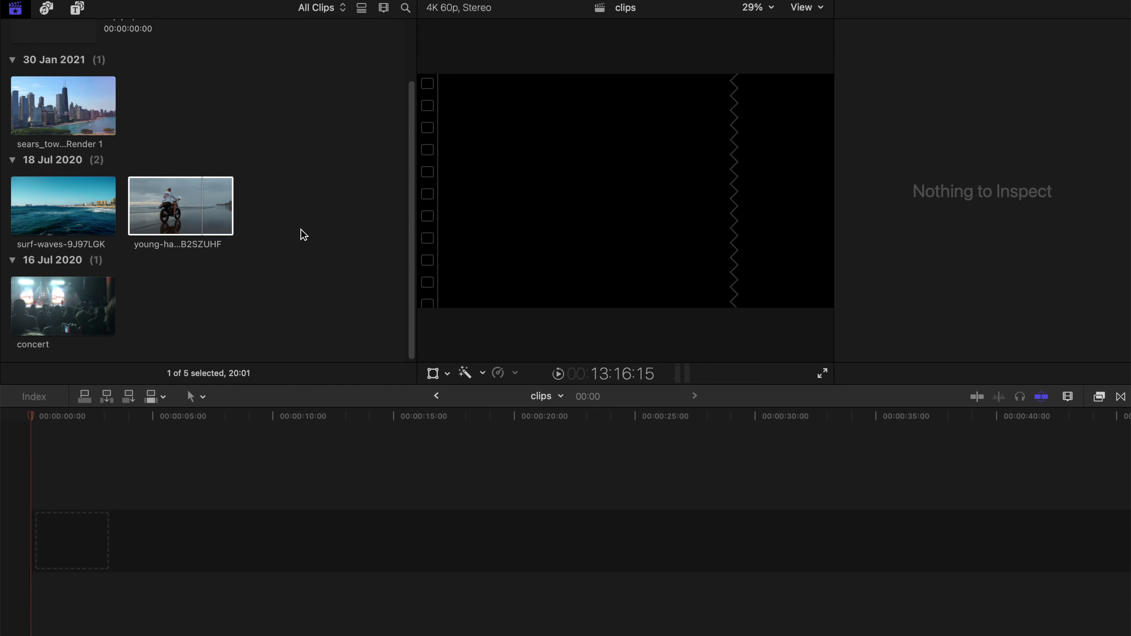
Append the motorcycle rider clip, connect surf-waves above it, and hide the browser
{"action": "key", "text": "e"}
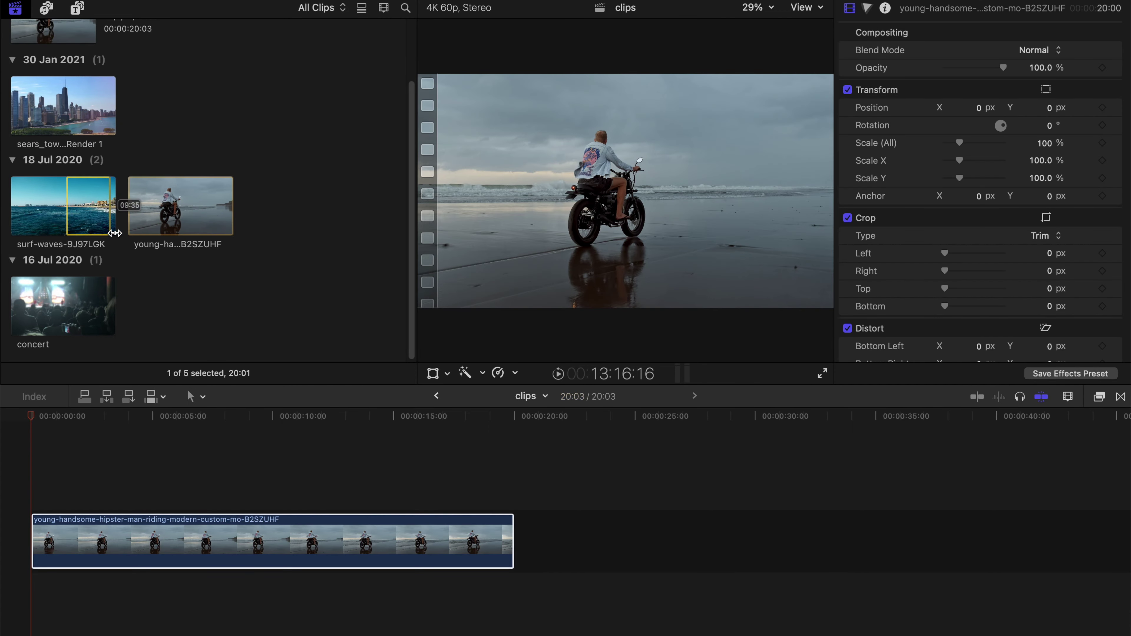
{"action": "left_click_drag", "start_coordinate": [106, 205], "coordinate": [28, 493]}
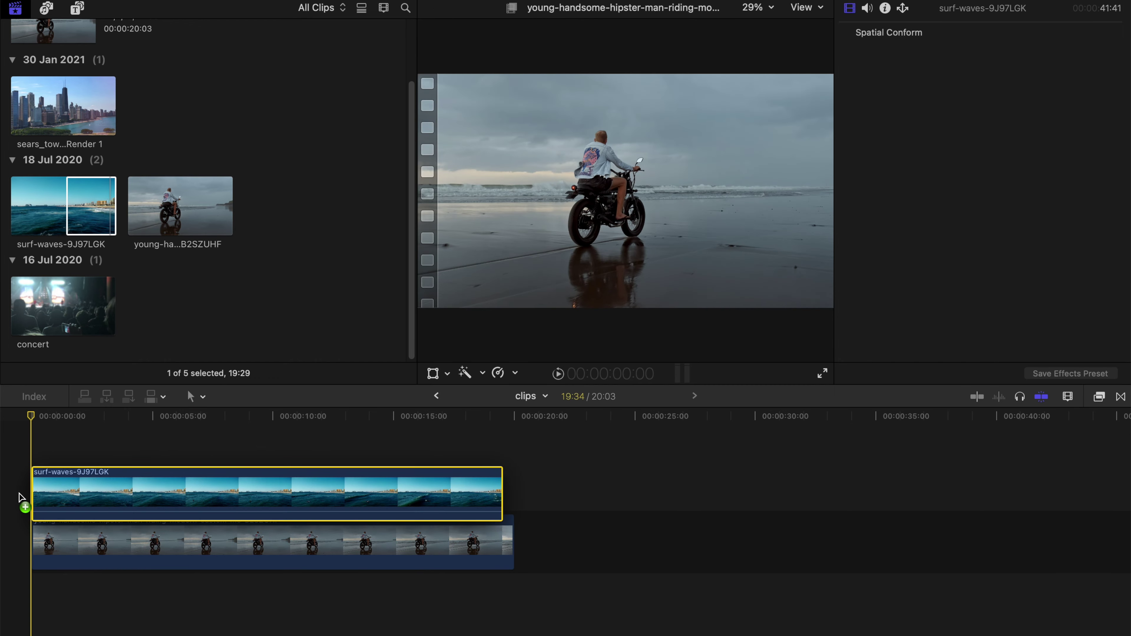
{"action": "left_click", "coordinate": [111, 570]}
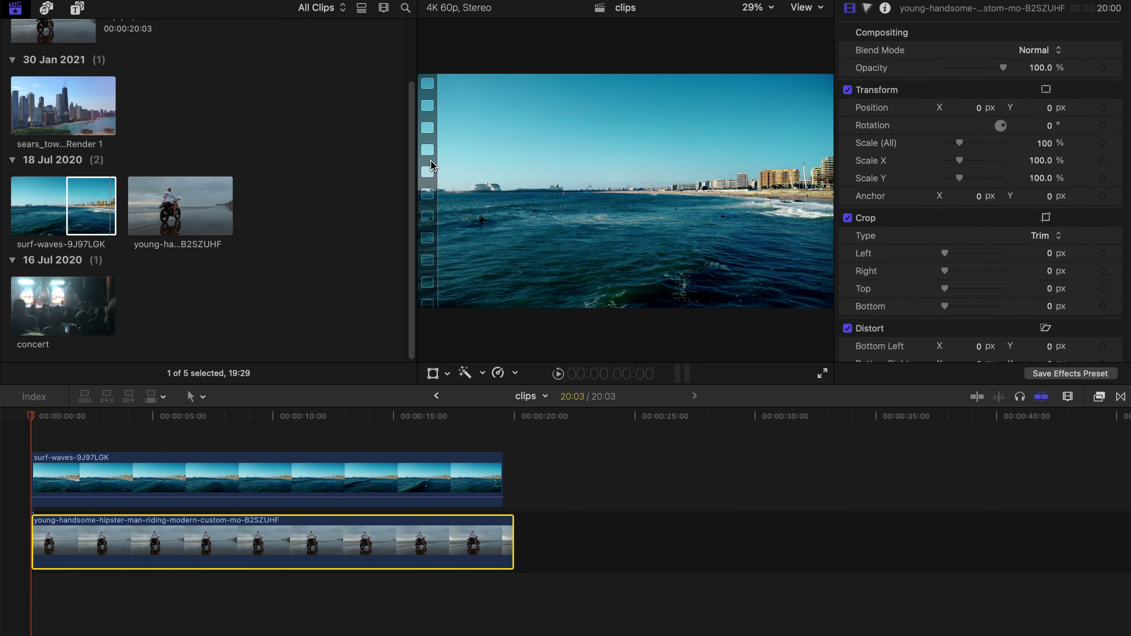
{"action": "key", "text": "ctrl+super+1"}
{"action": "left_click", "coordinate": [238, 471]}
{"action": "left_click", "coordinate": [147, 545]}
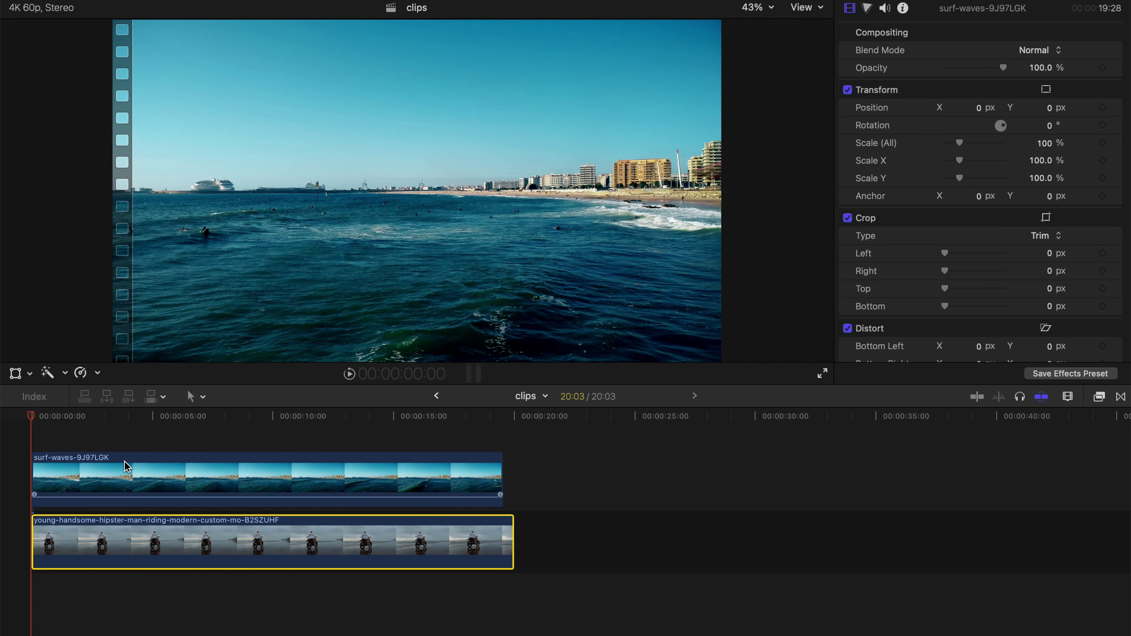
{"action": "left_click", "coordinate": [124, 486]}
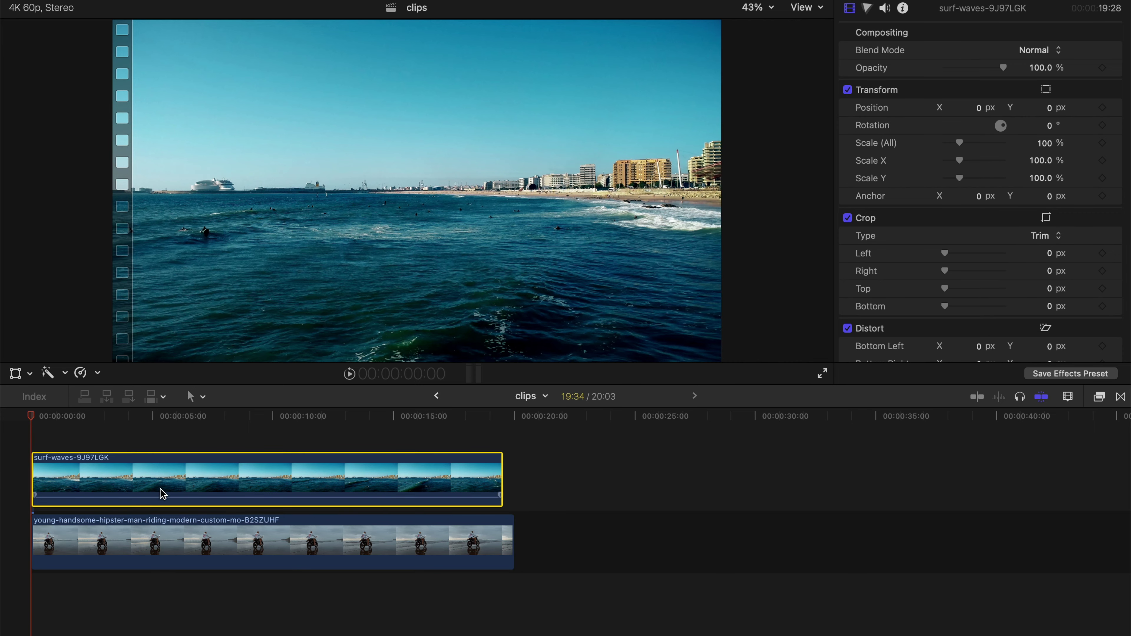
Set the rider clip to Position X -728.5 px and surf-waves to X 1653 px
{"action": "left_click_drag", "start_coordinate": [166, 480], "coordinate": [351, 481]}
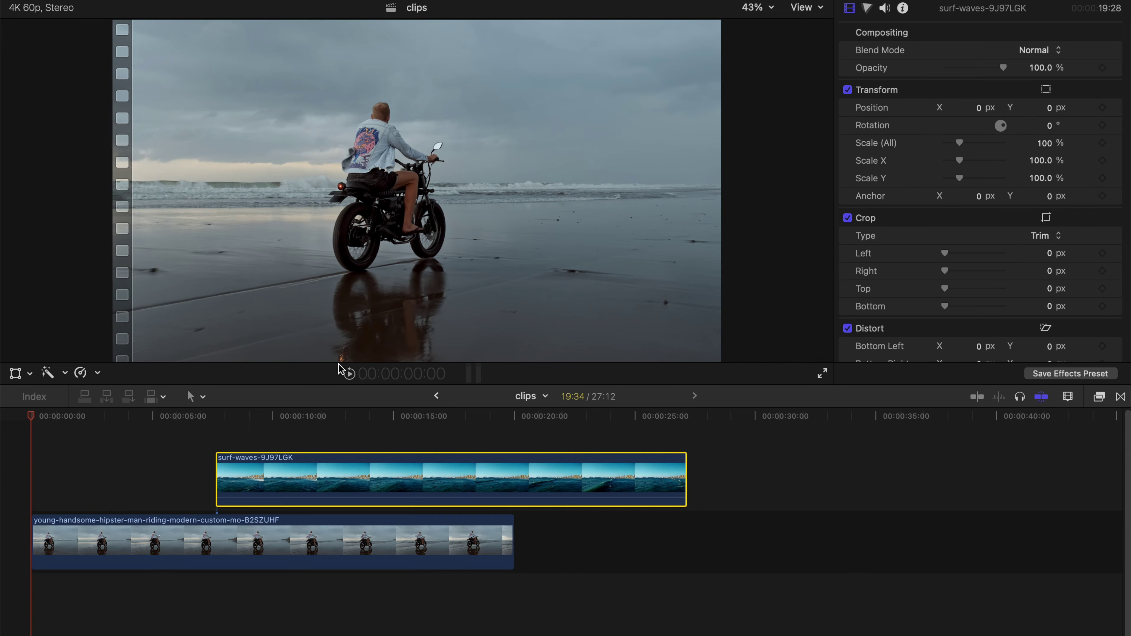
{"action": "left_click_drag", "start_coordinate": [302, 423], "coordinate": [187, 419]}
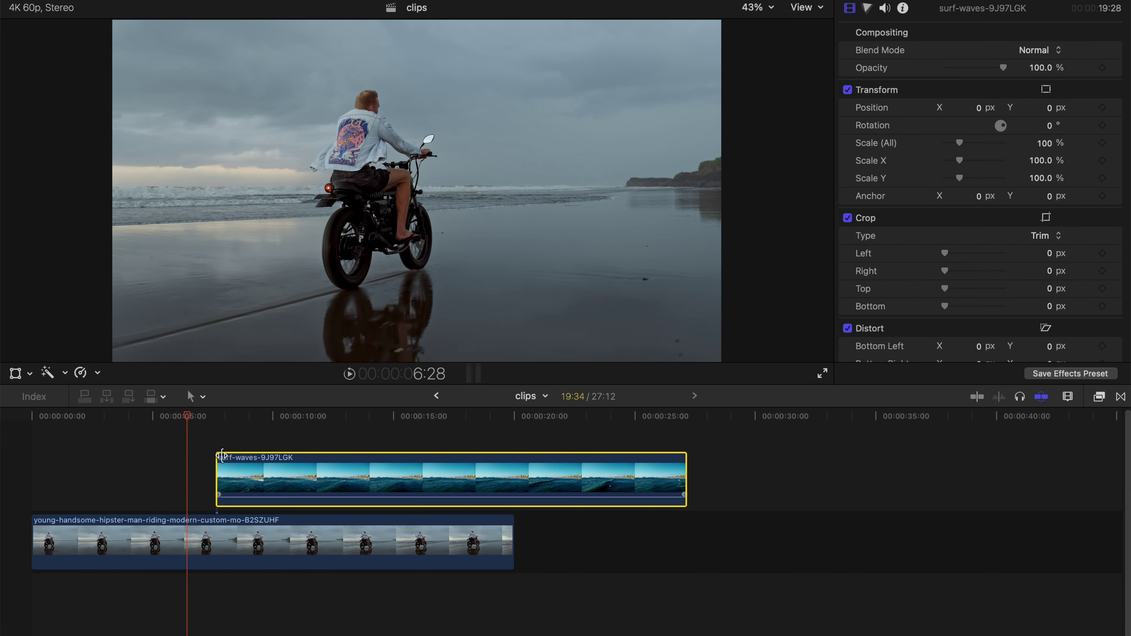
{"action": "left_click", "coordinate": [262, 539]}
{"action": "left_click", "coordinate": [278, 501]}
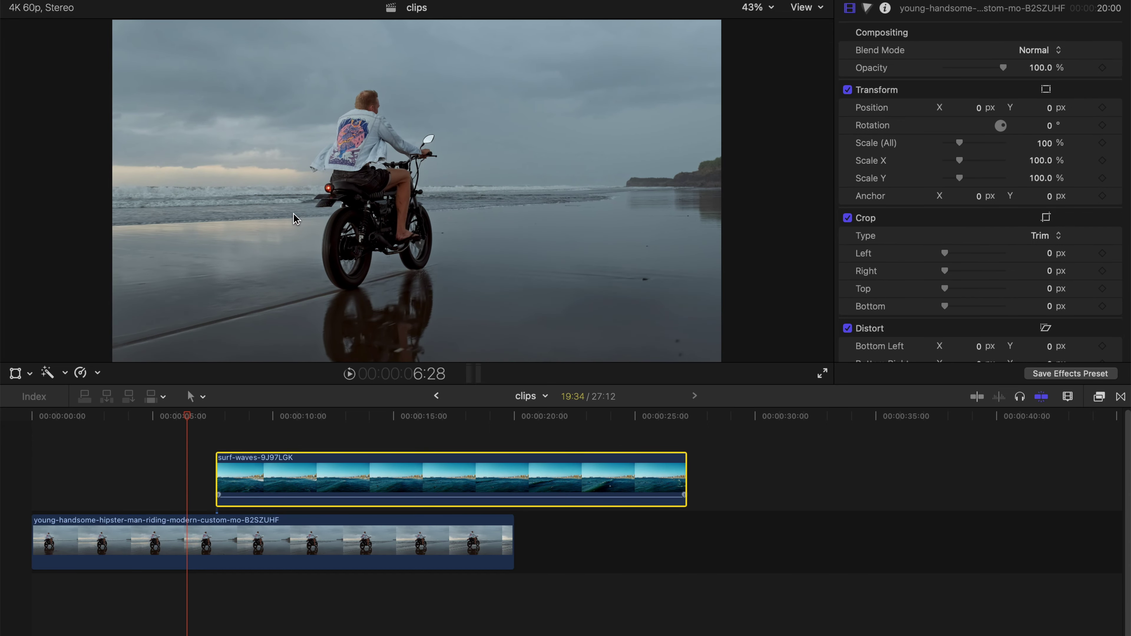
{"action": "key", "text": "super+Down"}
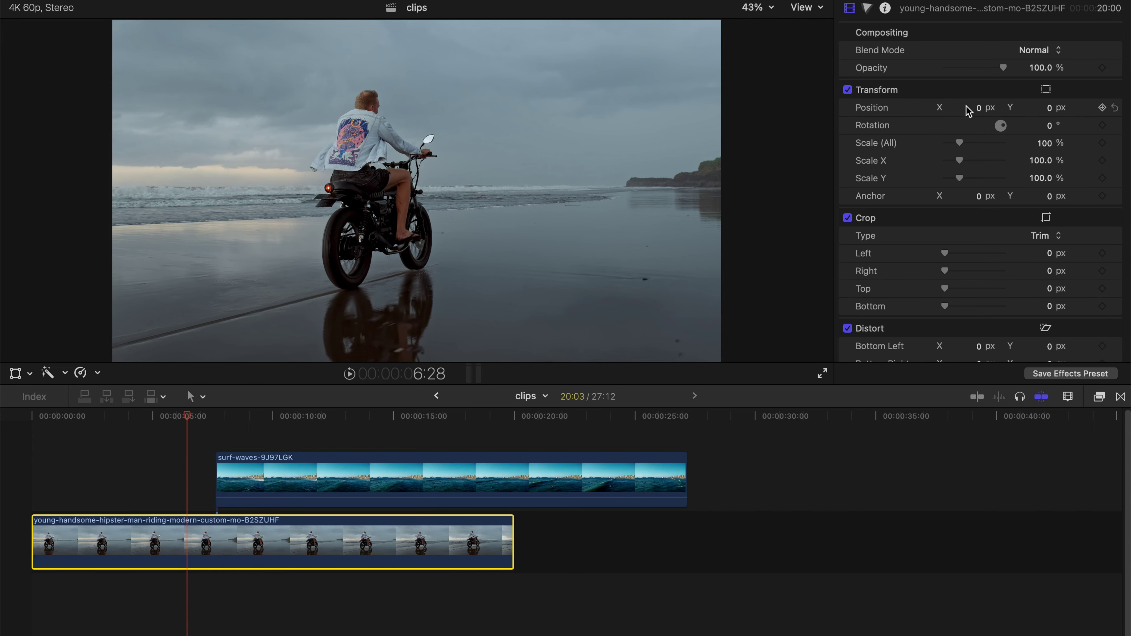
{"action": "left_click_drag", "start_coordinate": [978, 109], "coordinate": [891, 110]}
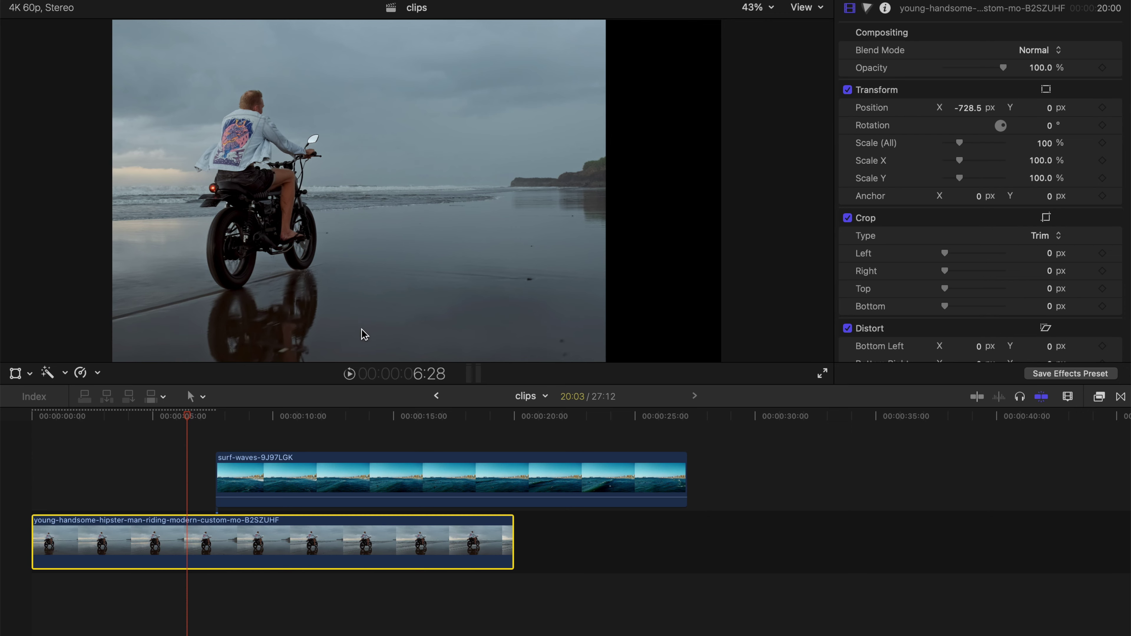
{"action": "left_click_drag", "start_coordinate": [282, 464], "coordinate": [100, 466]}
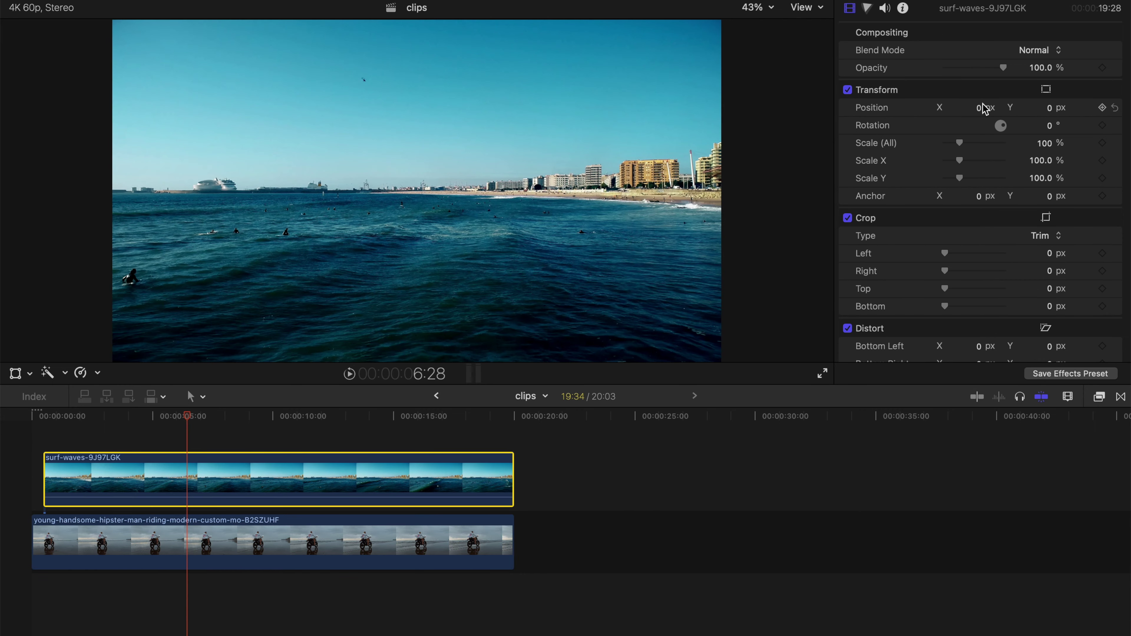
{"action": "left_click_drag", "start_coordinate": [979, 111], "coordinate": [1024, 107]}
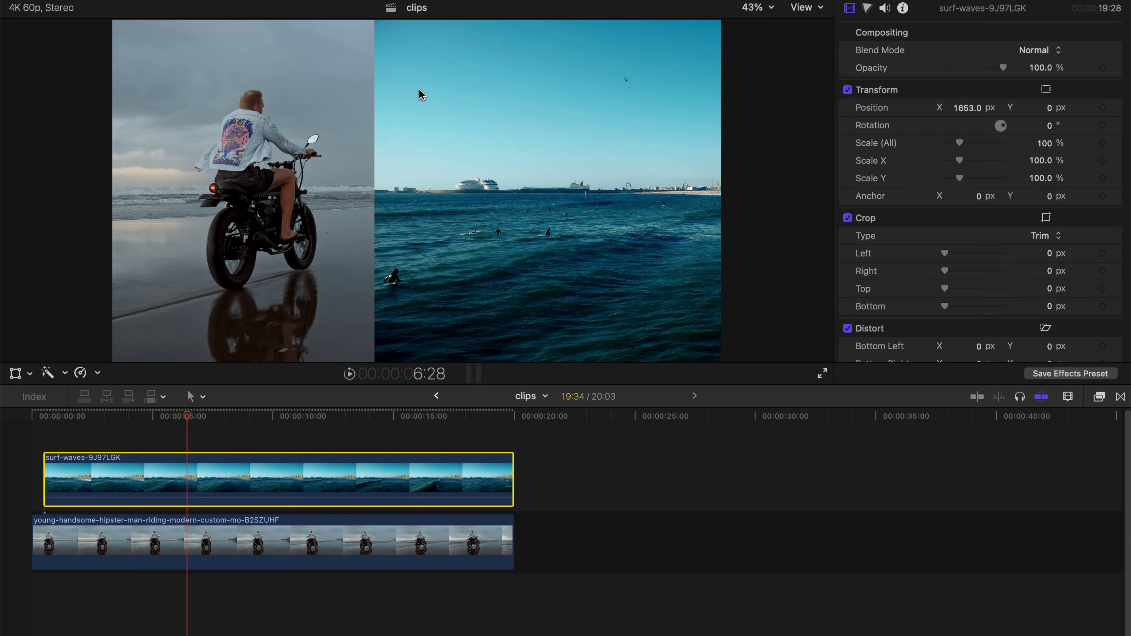
Search generators for 'cus', place Custom above surf-waves, and extend it to about 20 s
{"action": "key", "text": "ctrl+super+1"}
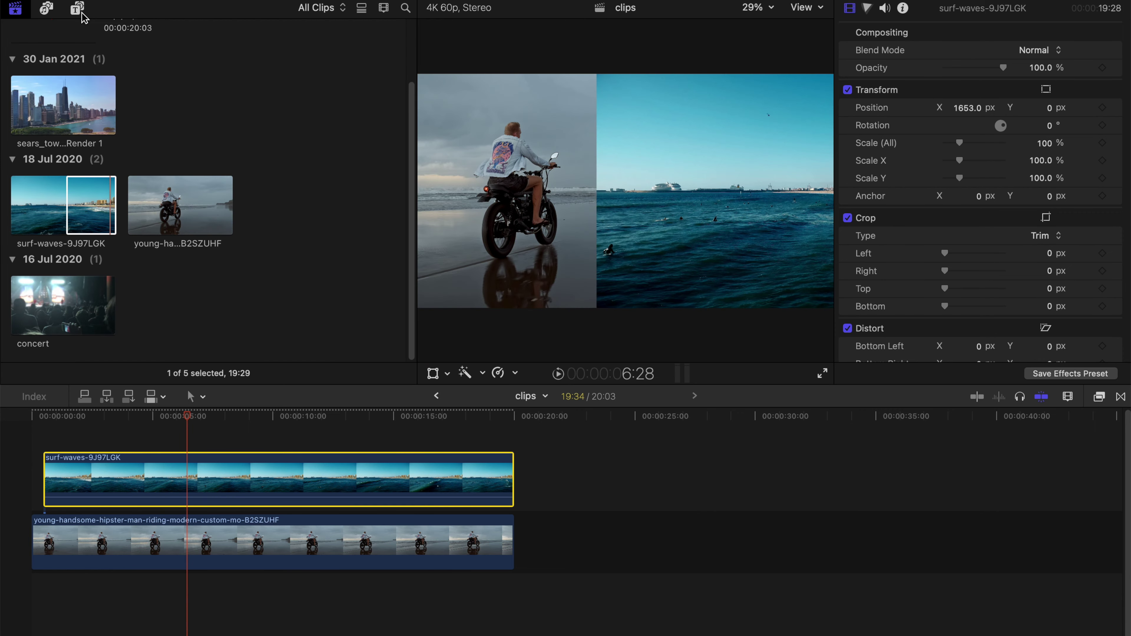
{"action": "left_click", "coordinate": [77, 8]}
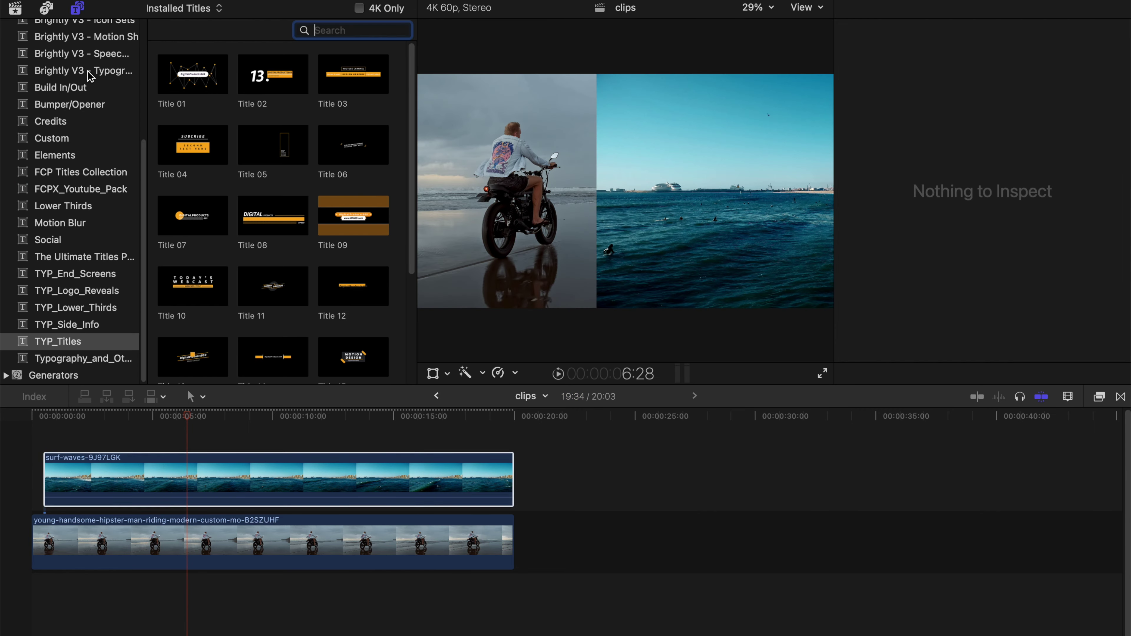
{"action": "left_click", "coordinate": [63, 374]}
{"action": "left_click", "coordinate": [353, 28]}
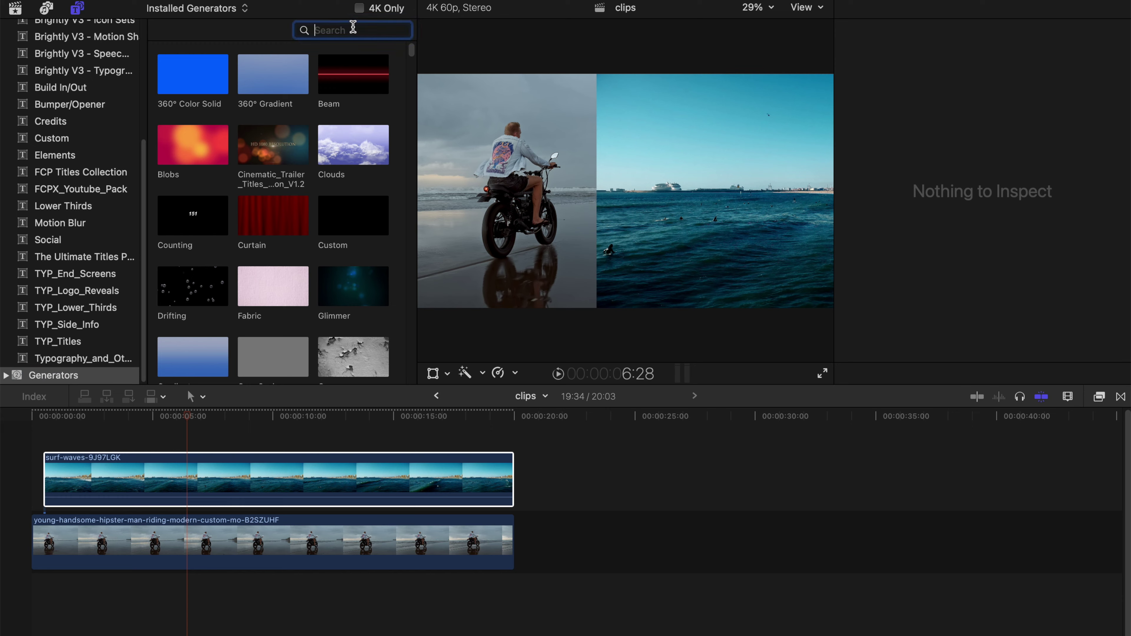
{"action": "type", "text": "custom"}
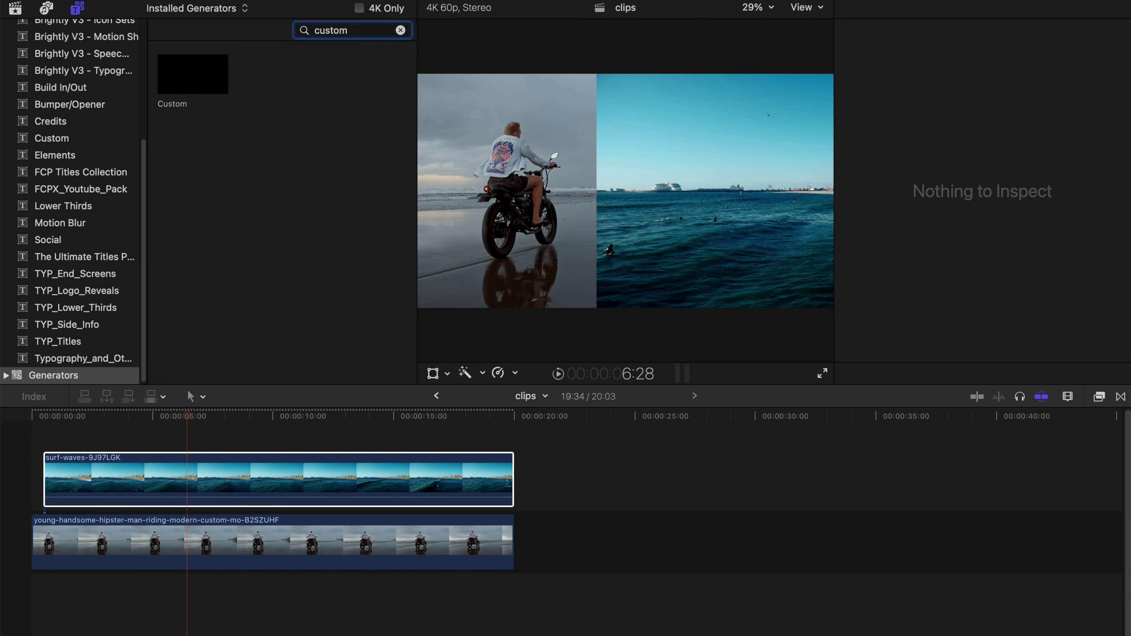
{"action": "left_click_drag", "start_coordinate": [213, 77], "coordinate": [49, 430]}
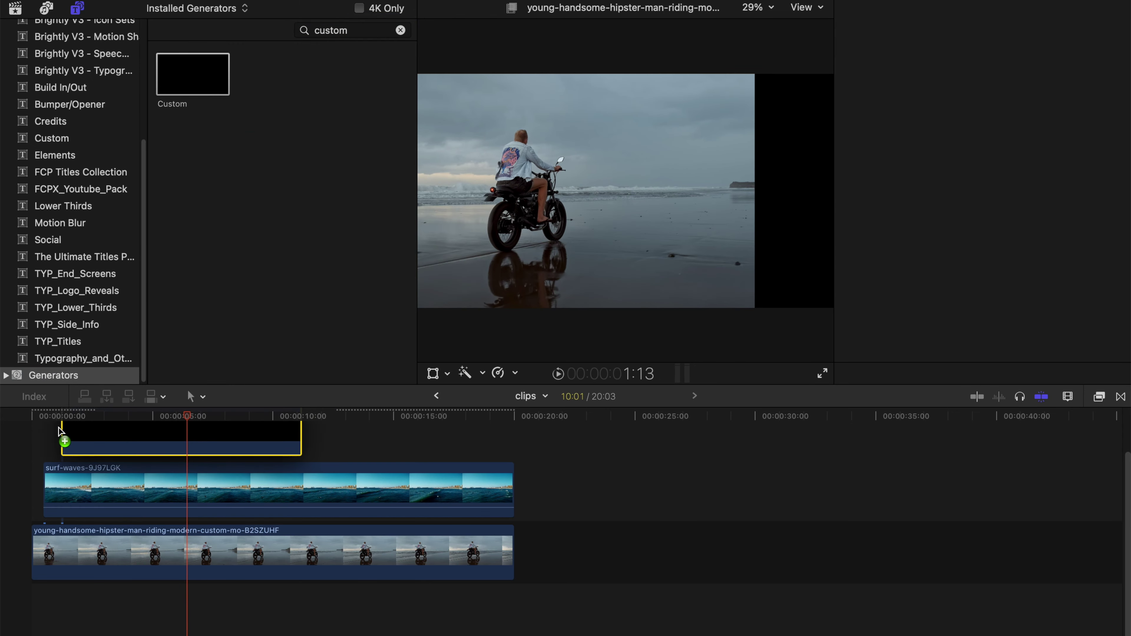
{"action": "left_click_drag", "start_coordinate": [283, 431], "coordinate": [513, 431]}
{"action": "key", "text": "ctrl+super+1"}
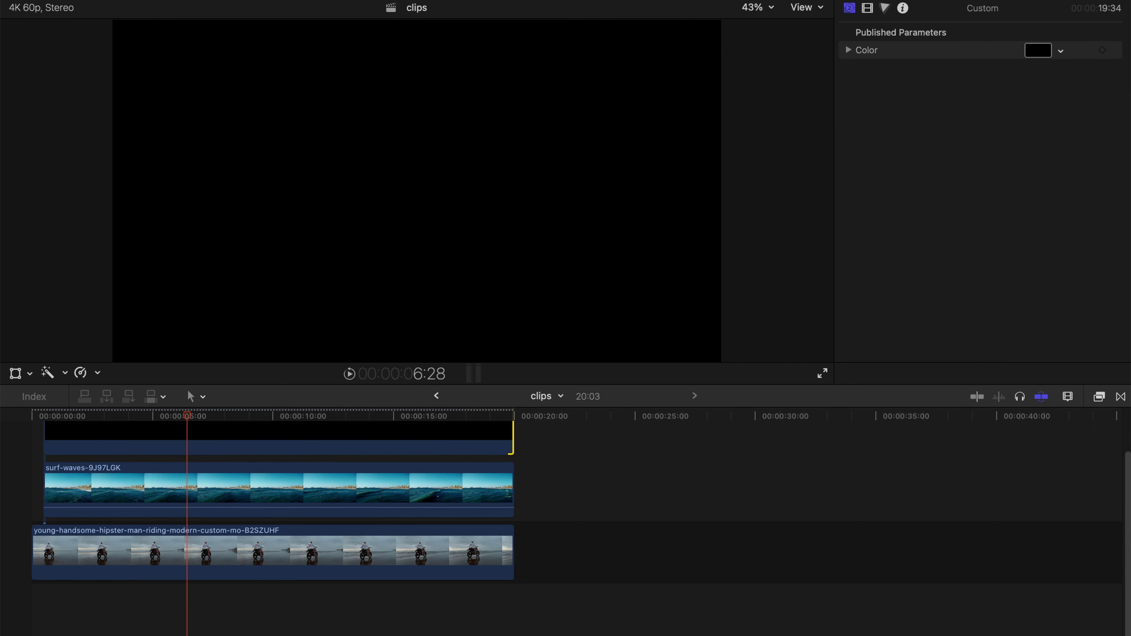
Crop the generator left 1451 px and right 2378.5 px, then set Position X 202.4 px
{"action": "left_click", "coordinate": [873, 9]}
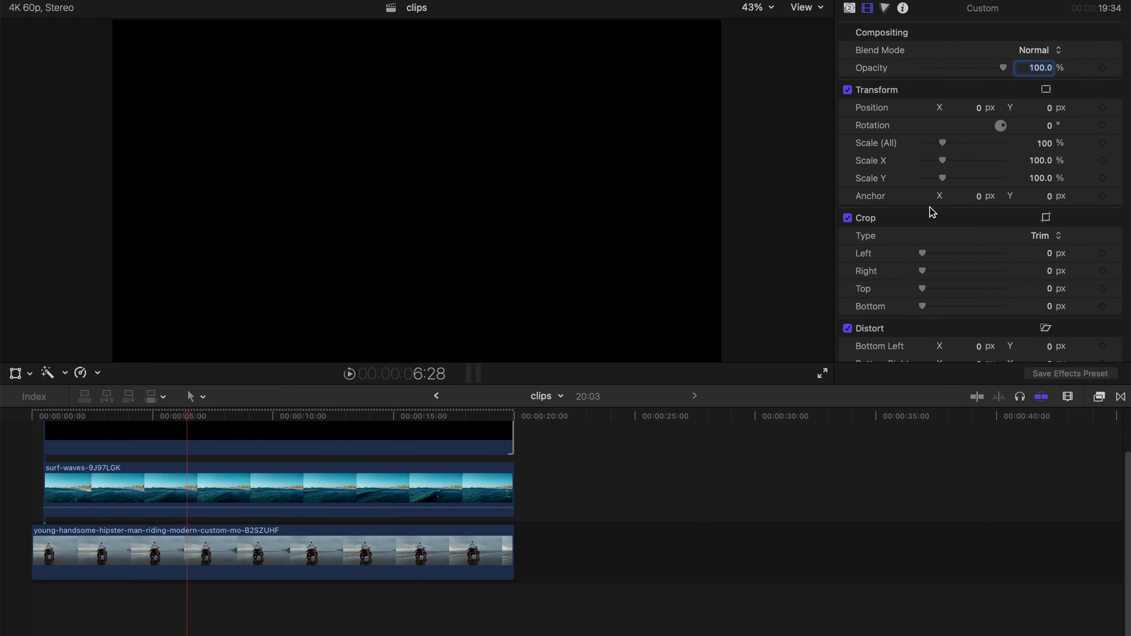
{"action": "scroll", "coordinate": [936, 231], "scroll_direction": "down", "scroll_amount": 3}
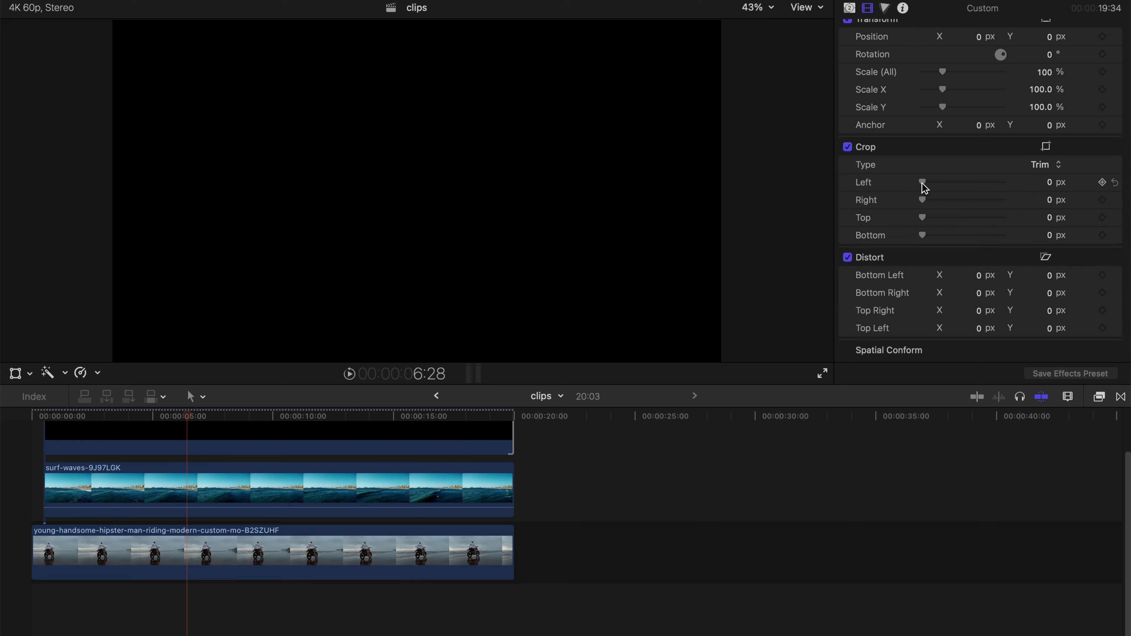
{"action": "left_click_drag", "start_coordinate": [922, 182], "coordinate": [1003, 201]}
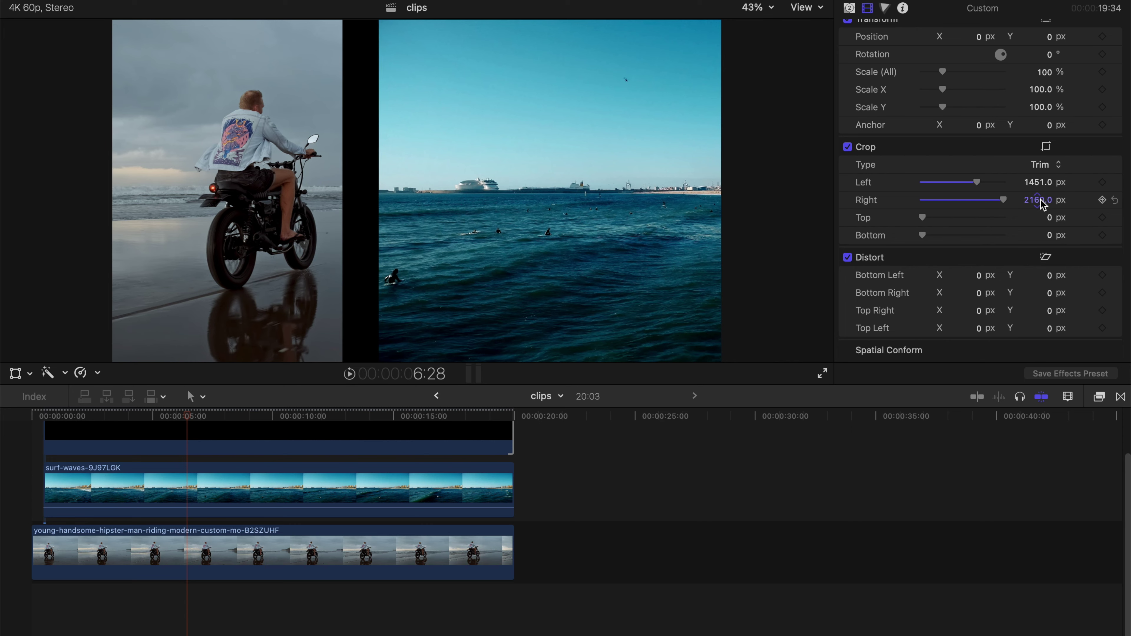
{"action": "left_click_drag", "start_coordinate": [1038, 199], "coordinate": [1040, 200]}
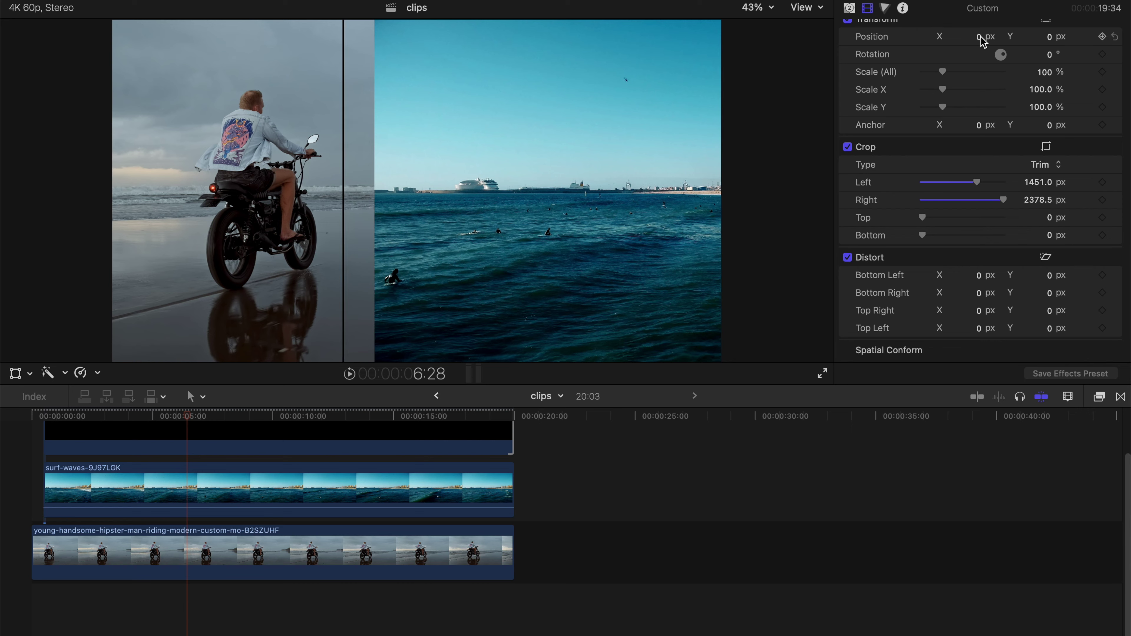
{"action": "left_click_drag", "start_coordinate": [981, 39], "coordinate": [993, 39]}
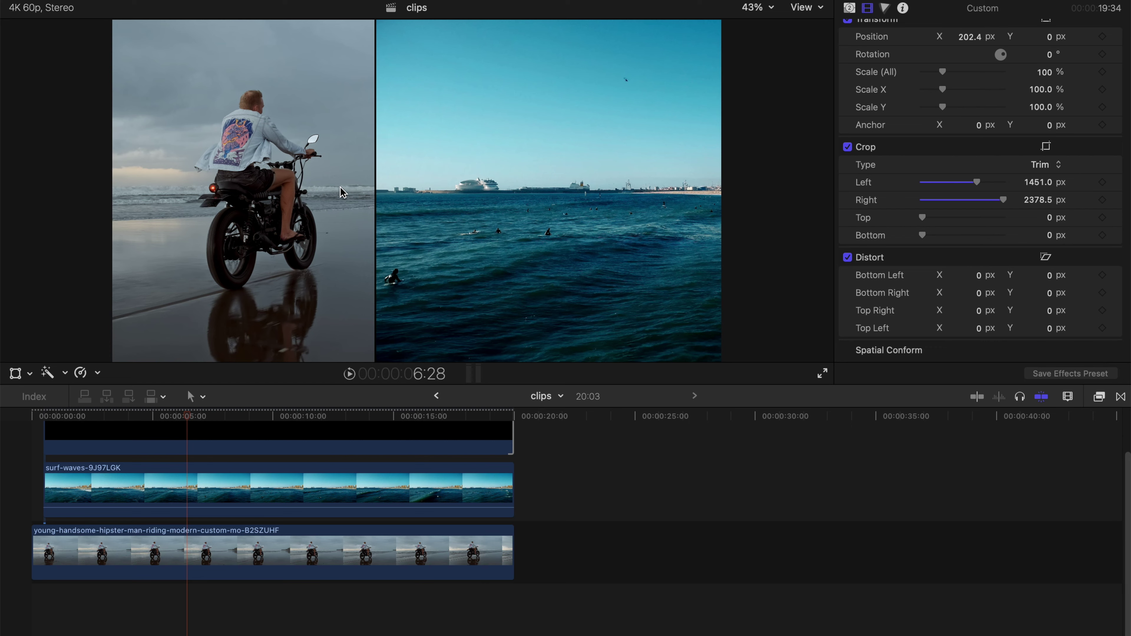
{"action": "left_click", "coordinate": [356, 470]}
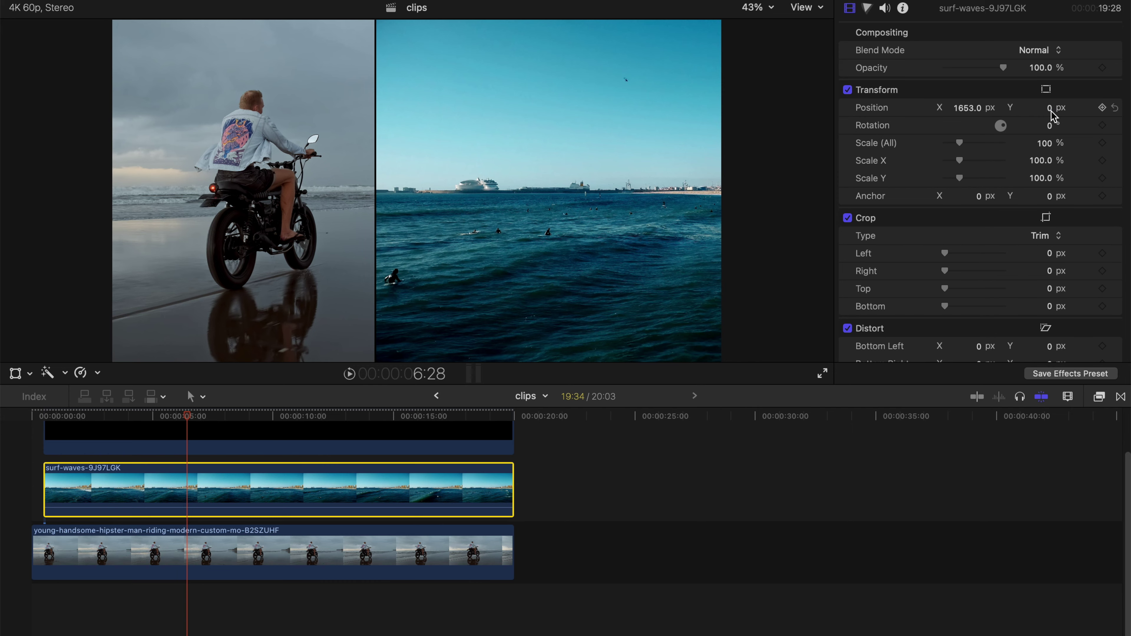
Raise the surf-waves clip to Position Y 723 px and bring the browser back
{"action": "left_click_drag", "start_coordinate": [1049, 107], "coordinate": [1050, 71]}
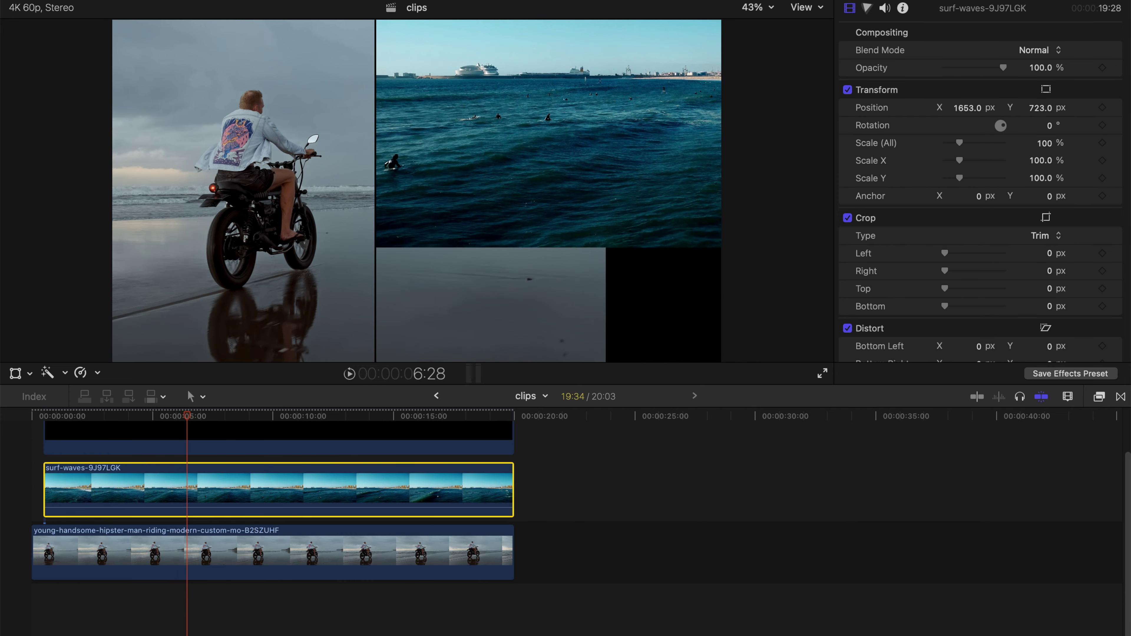
{"action": "key", "text": "ctrl+super+1"}
{"action": "left_click", "coordinate": [22, 7]}
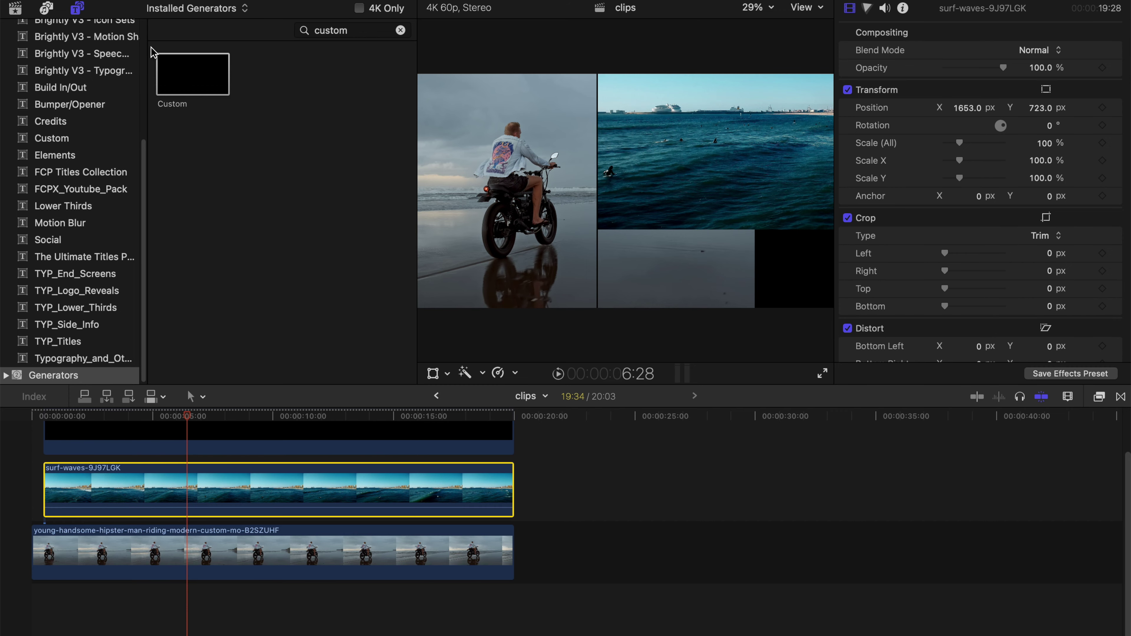
Add the sears_tower clip to the timeline starting around 00:00:05
{"action": "left_click", "coordinate": [210, 114]}
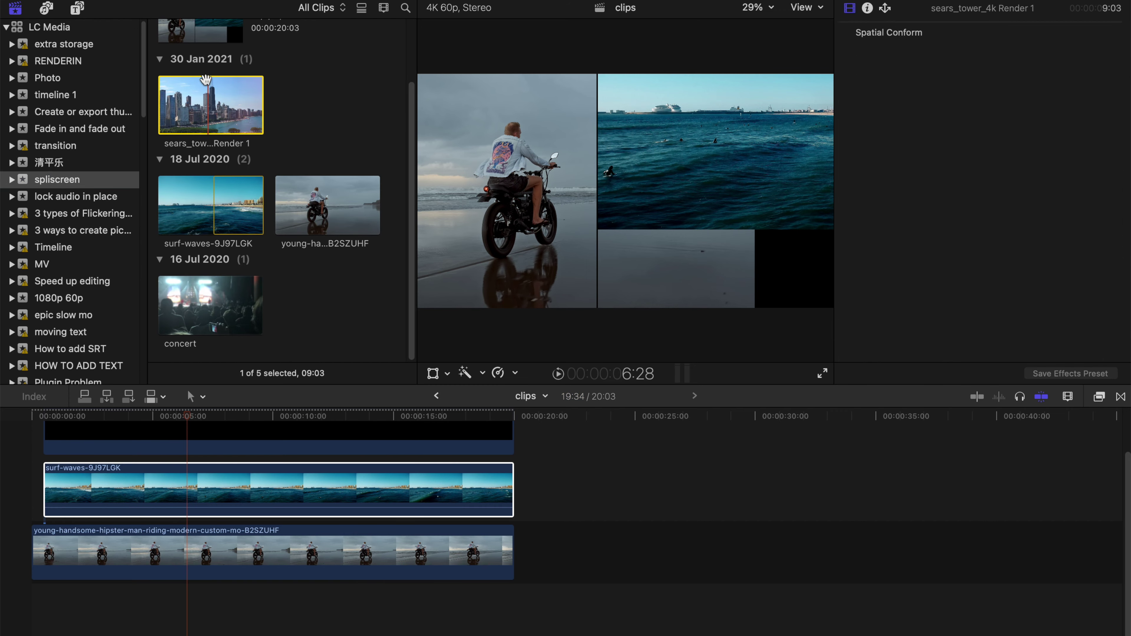
{"action": "left_click_drag", "start_coordinate": [206, 79], "coordinate": [42, 441]}
{"action": "left_click_drag", "start_coordinate": [251, 441], "coordinate": [378, 441]}
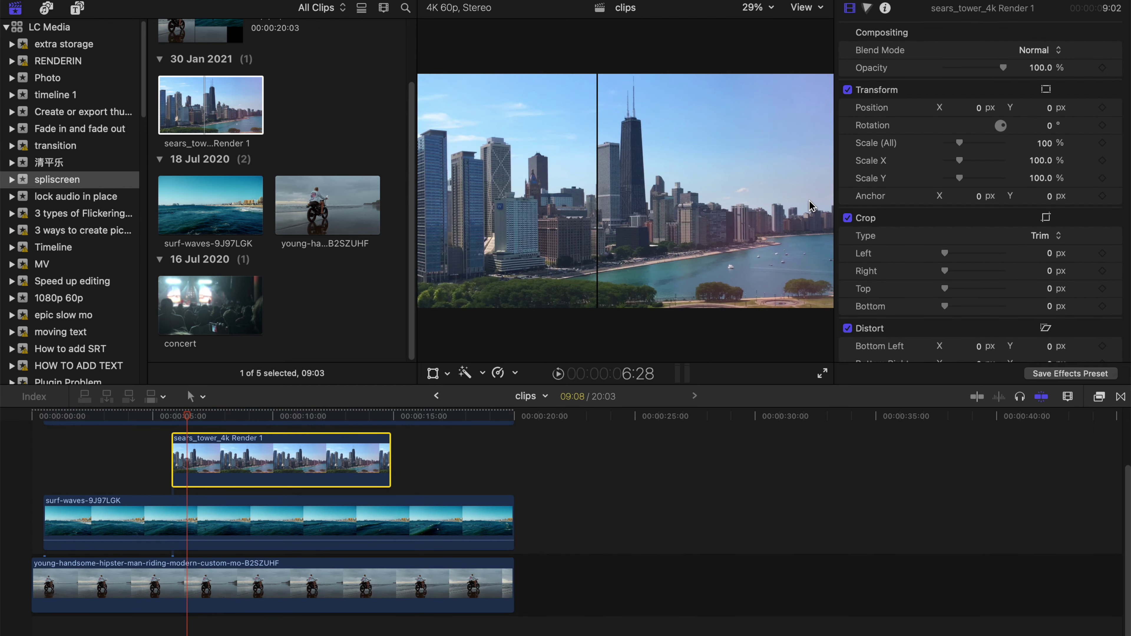
{"action": "key", "text": "ctrl+super+1"}
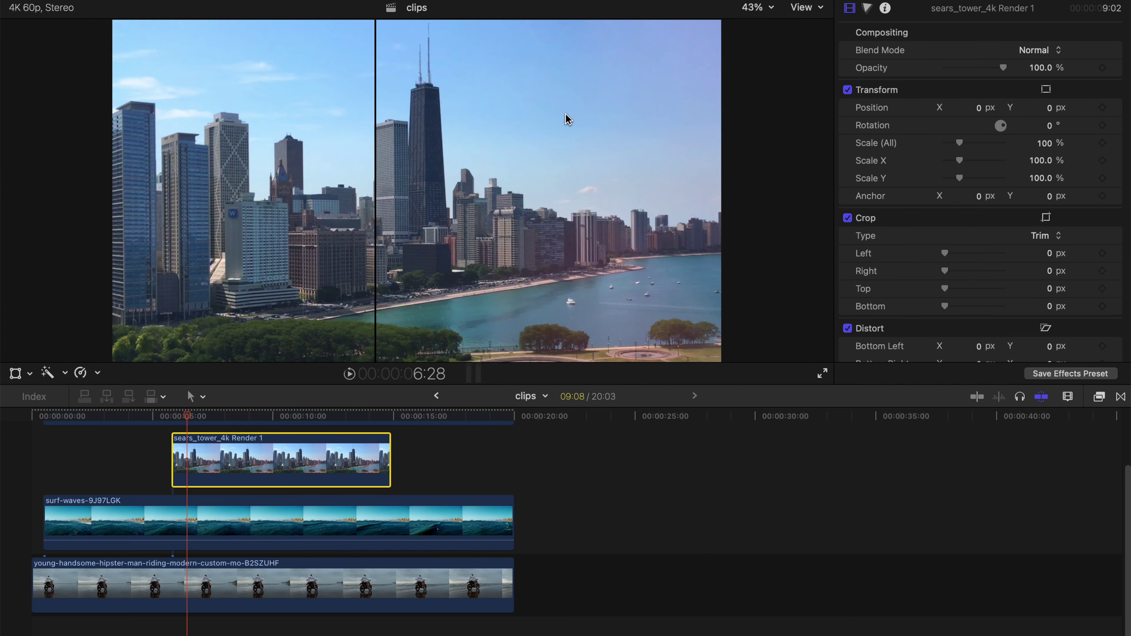
Scale the city clip to 61% in the lower-right panel and restack surf-waves above it
{"action": "left_click_drag", "start_coordinate": [979, 107], "coordinate": [952, 146]}
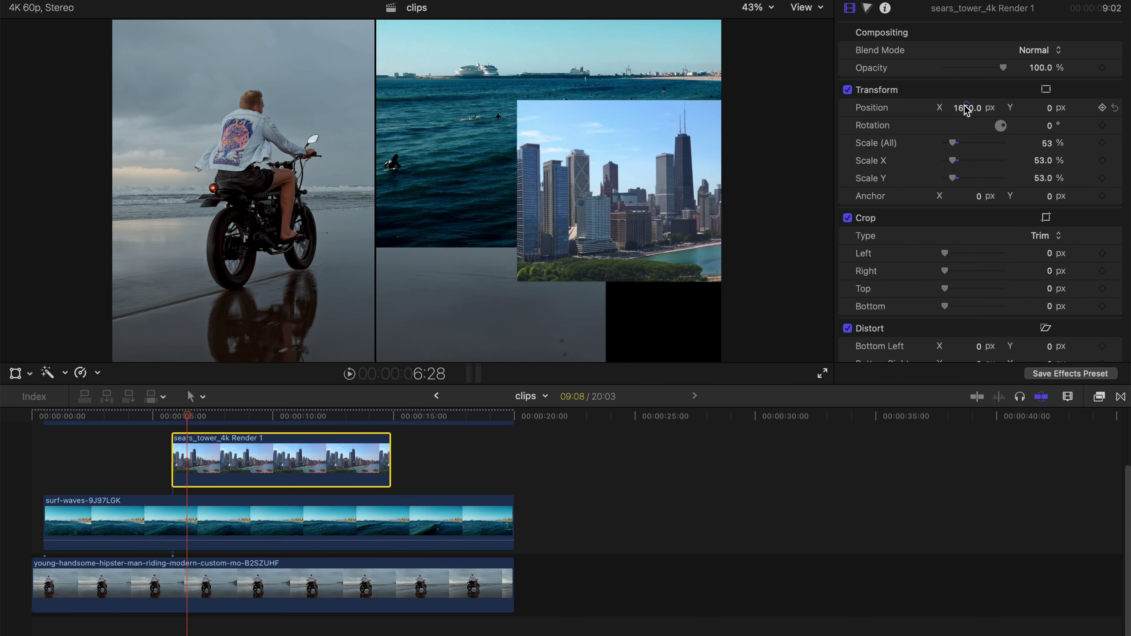
{"action": "left_click_drag", "start_coordinate": [963, 108], "coordinate": [970, 108]}
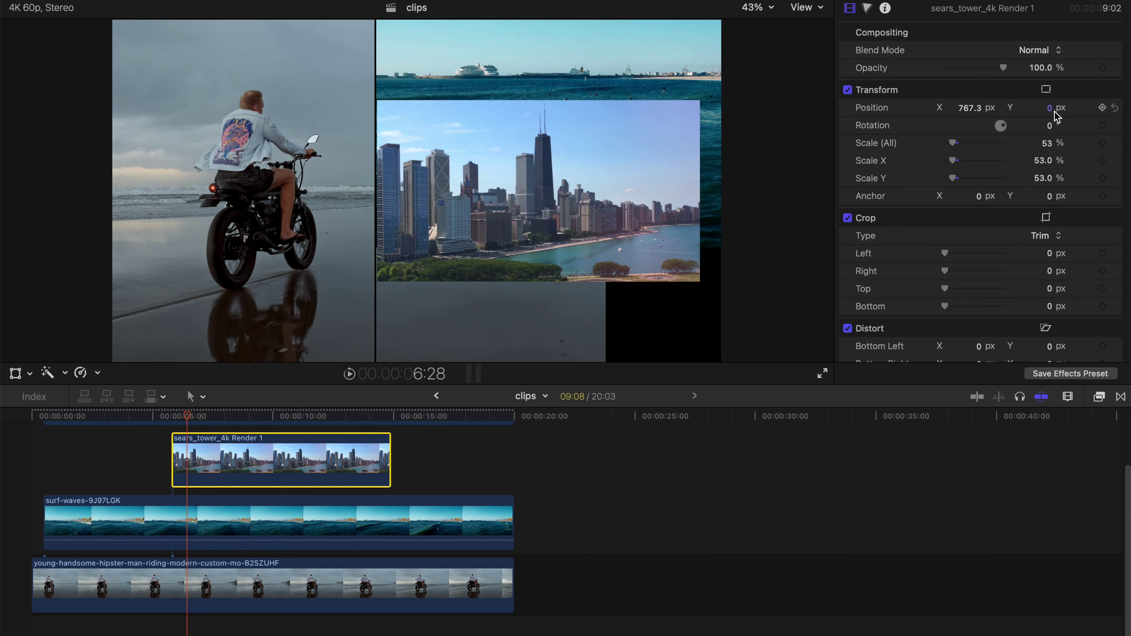
{"action": "left_click_drag", "start_coordinate": [1053, 110], "coordinate": [1052, 115]}
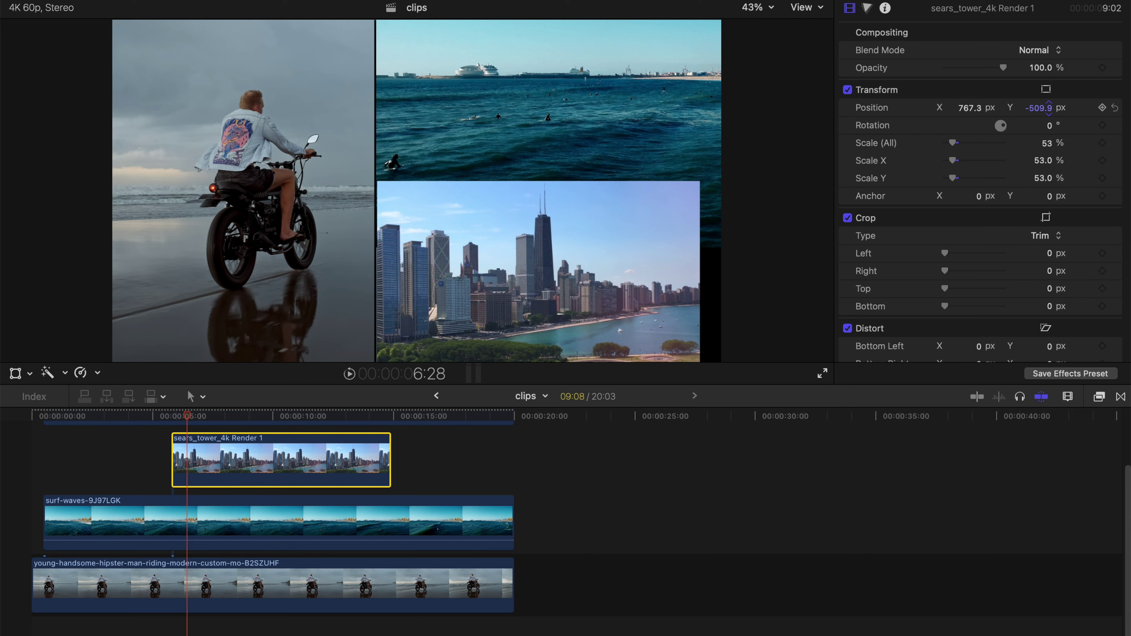
{"action": "left_click_drag", "start_coordinate": [968, 109], "coordinate": [954, 150]}
{"action": "left_click_drag", "start_coordinate": [969, 108], "coordinate": [1041, 108]}
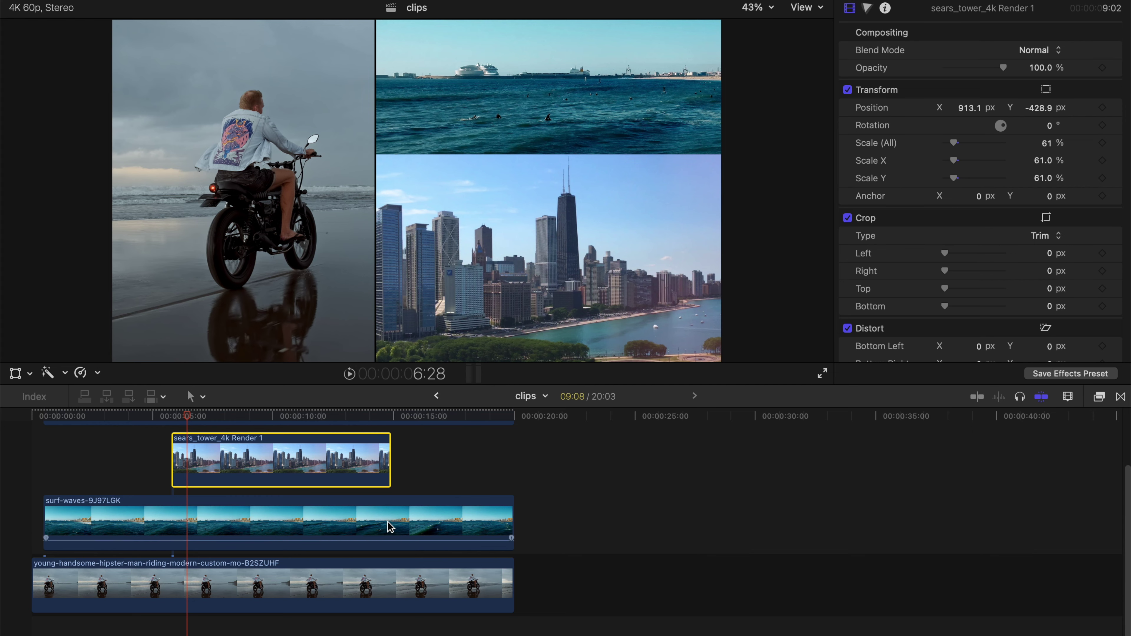
{"action": "left_click_drag", "start_coordinate": [390, 527], "coordinate": [428, 432]}
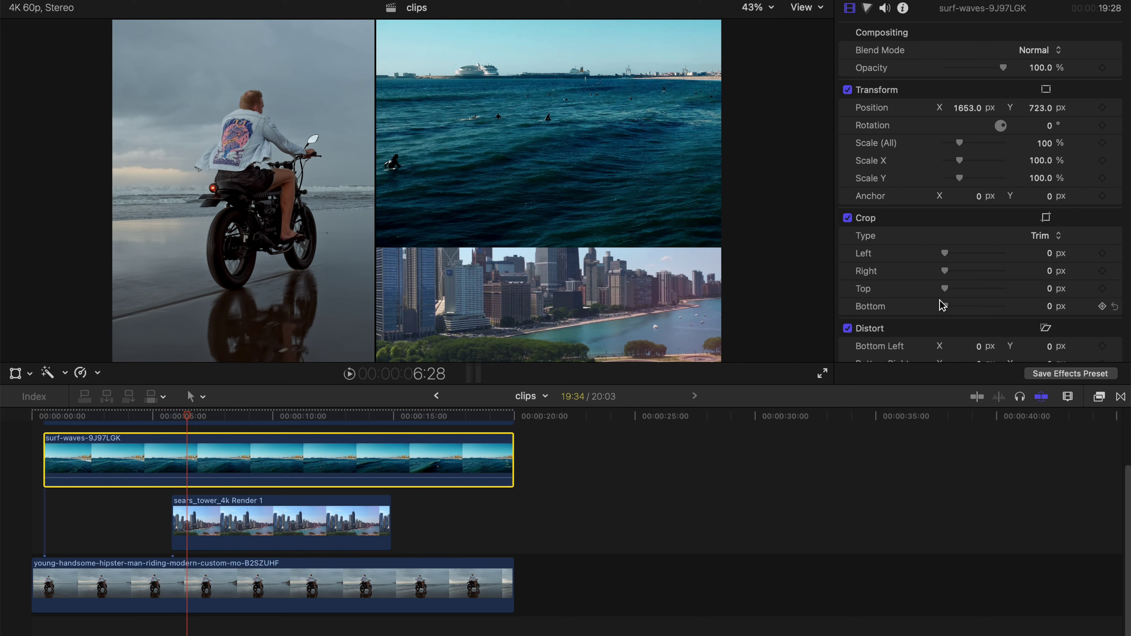
Crop 391 px from the bottom of the surf-waves clip
{"action": "left_click_drag", "start_coordinate": [944, 307], "coordinate": [957, 307]}
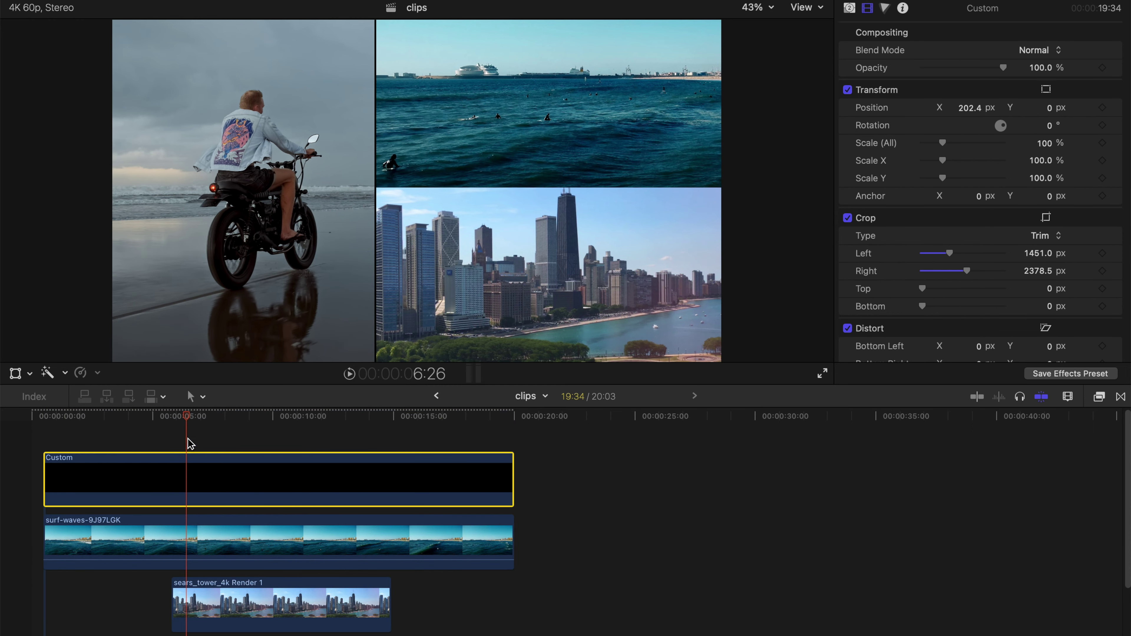
Paste a copy of the black Custom clip on a top track, aligned, with position and crop reset
{"action": "key", "text": "super+v"}
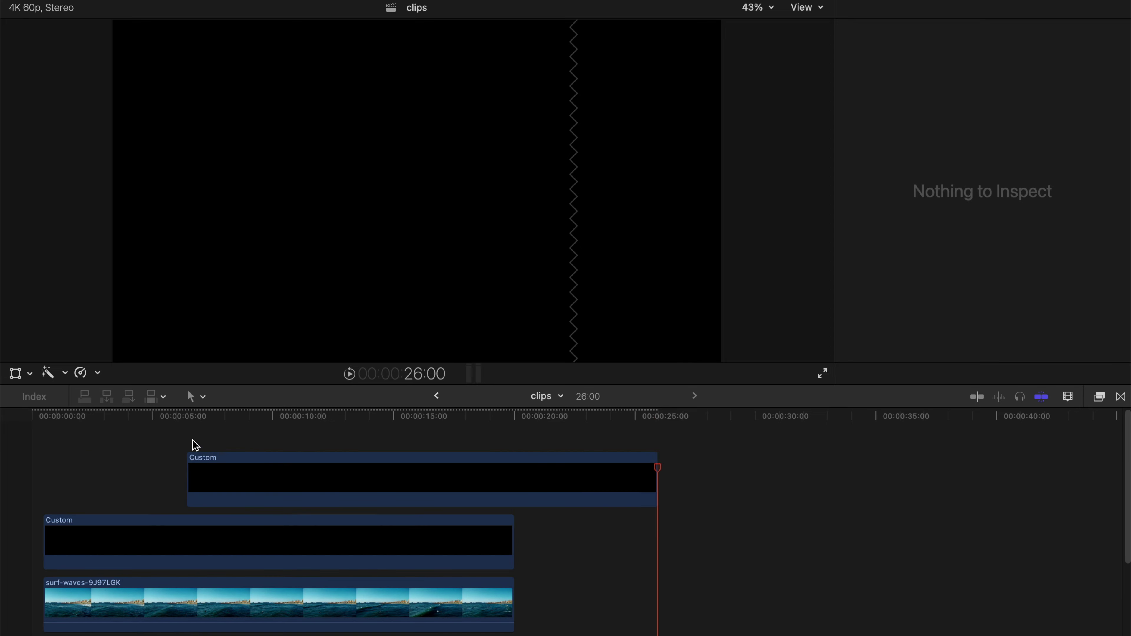
{"action": "left_click_drag", "start_coordinate": [249, 477], "coordinate": [106, 470]}
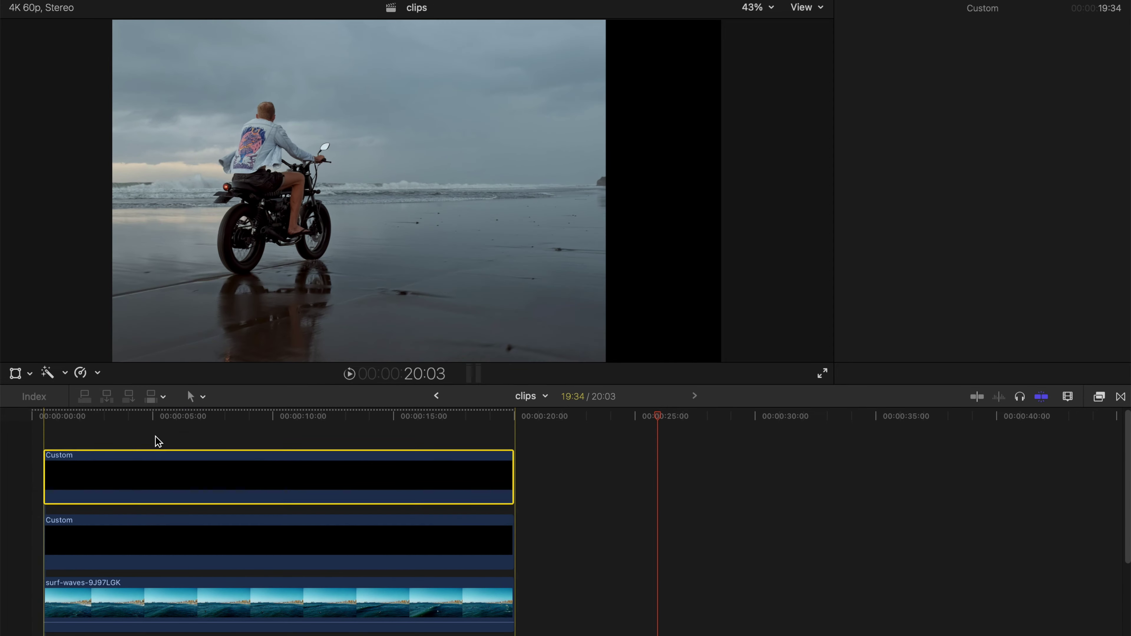
{"action": "left_click", "coordinate": [230, 417]}
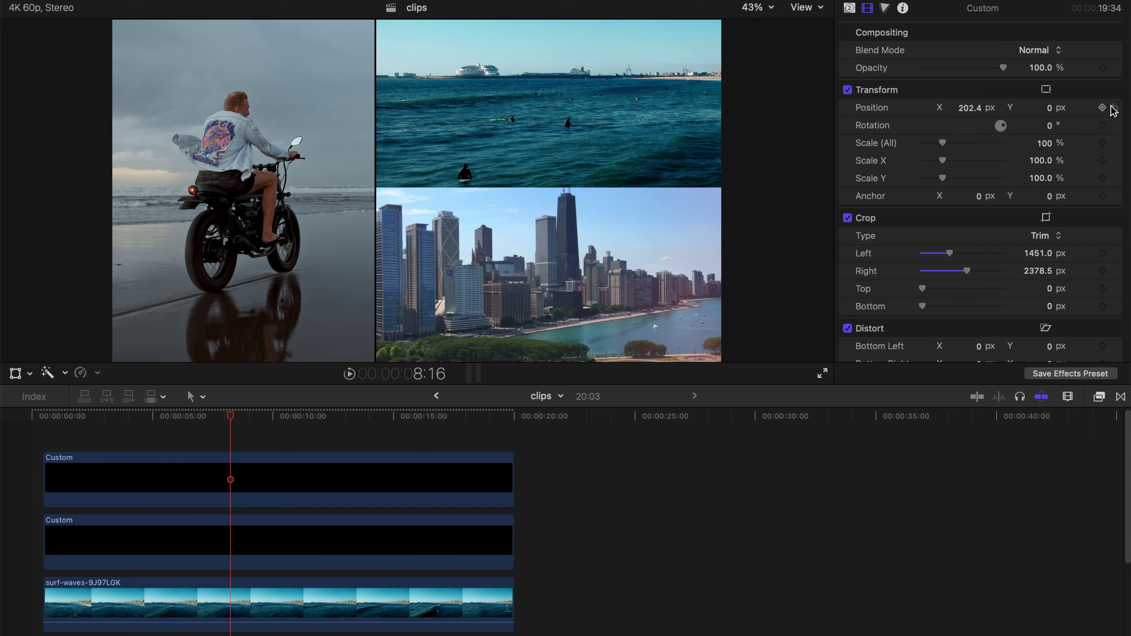
{"action": "left_click", "coordinate": [1116, 108]}
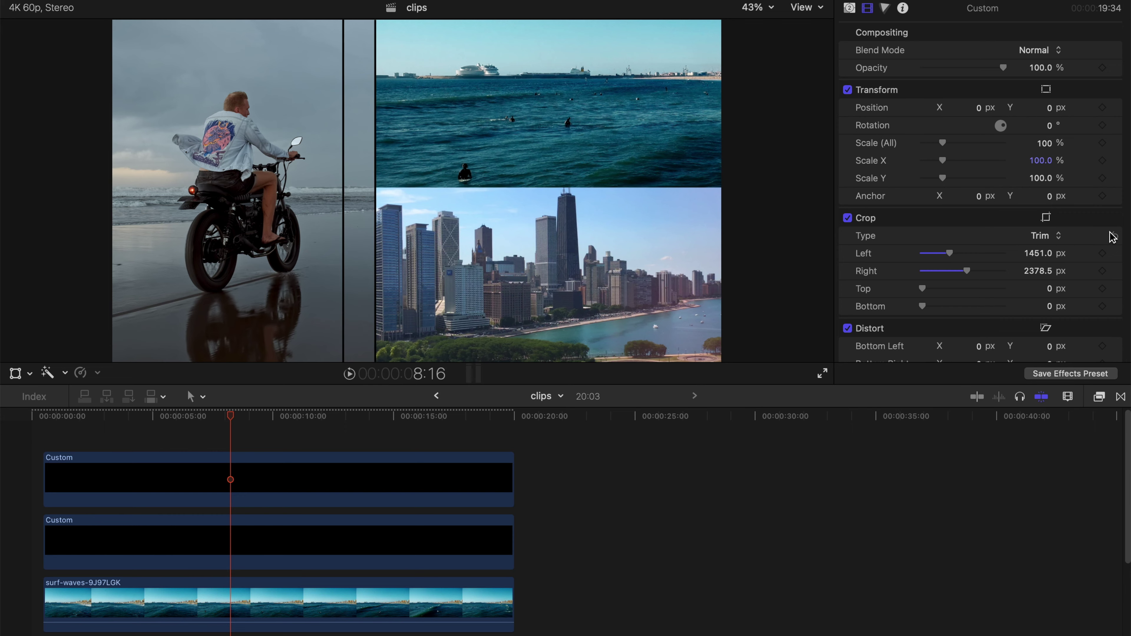
{"action": "left_click", "coordinate": [1117, 219]}
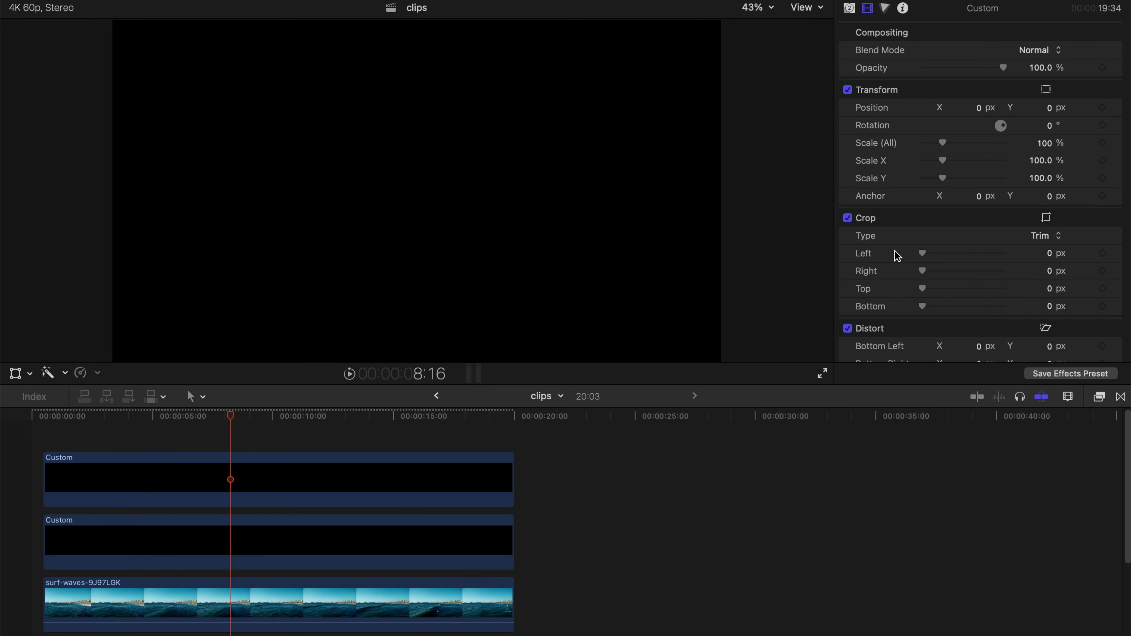
Crop the copied black clip into a thin band at Y -11.1 px, Crop Left 1657 px
{"action": "left_click", "coordinate": [923, 310]}
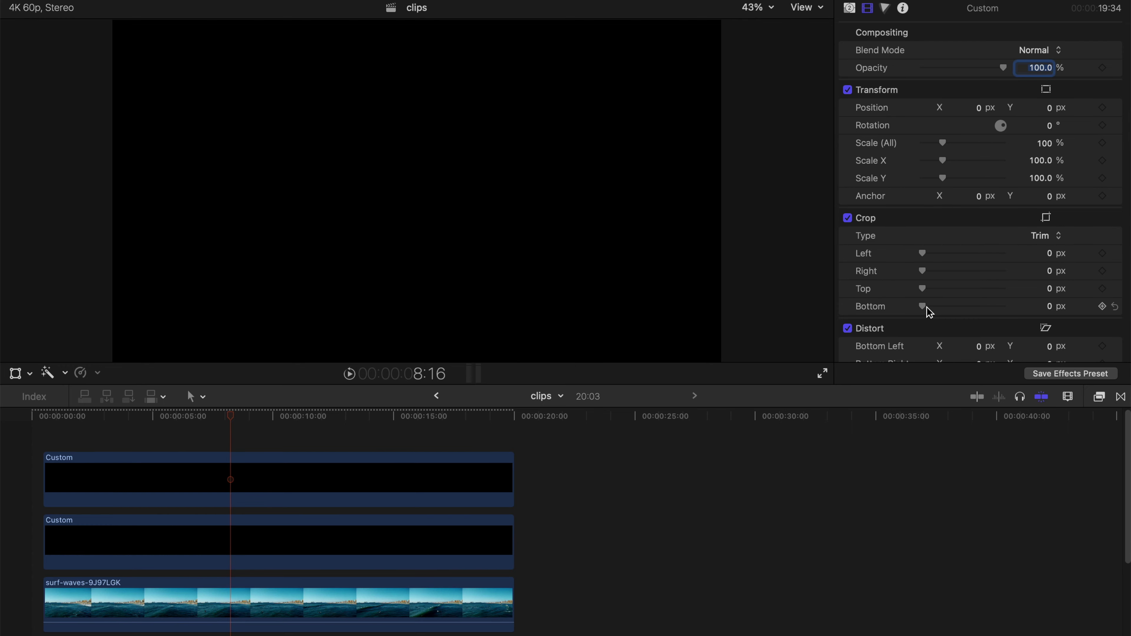
{"action": "left_click_drag", "start_coordinate": [926, 308], "coordinate": [966, 308]}
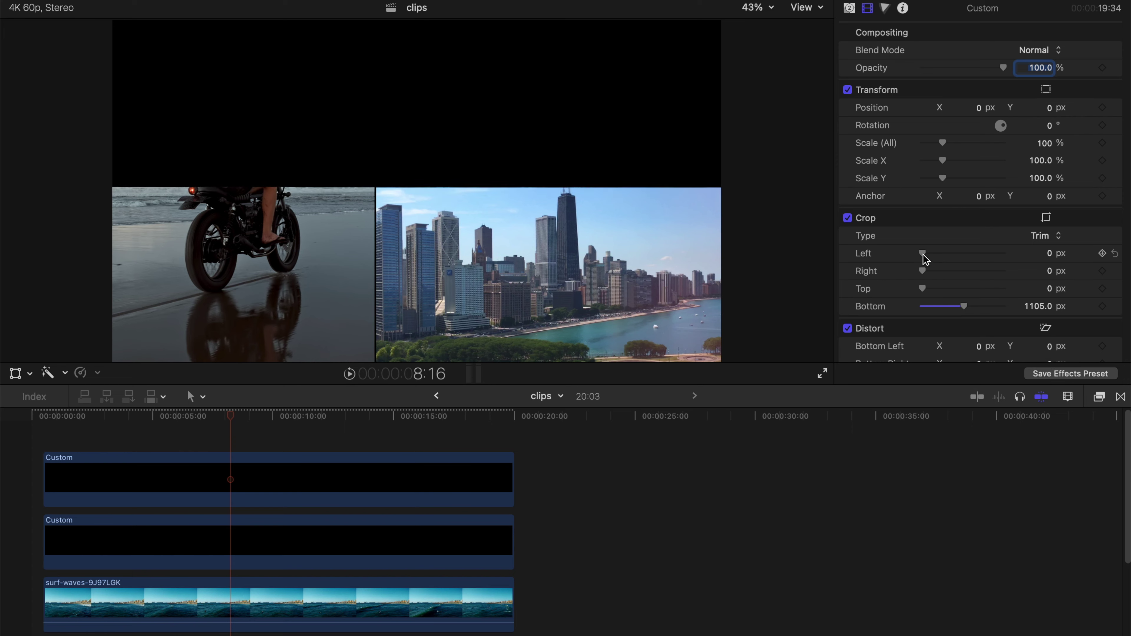
{"action": "left_click_drag", "start_coordinate": [922, 289], "coordinate": [963, 292]}
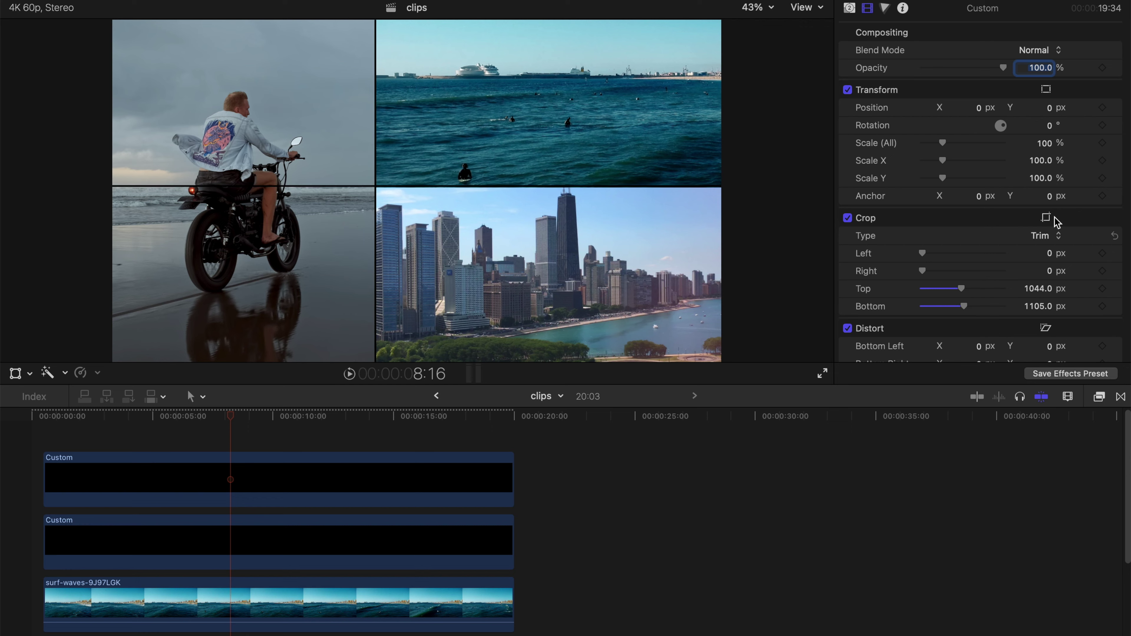
{"action": "left_click_drag", "start_coordinate": [1053, 112], "coordinate": [1053, 116]}
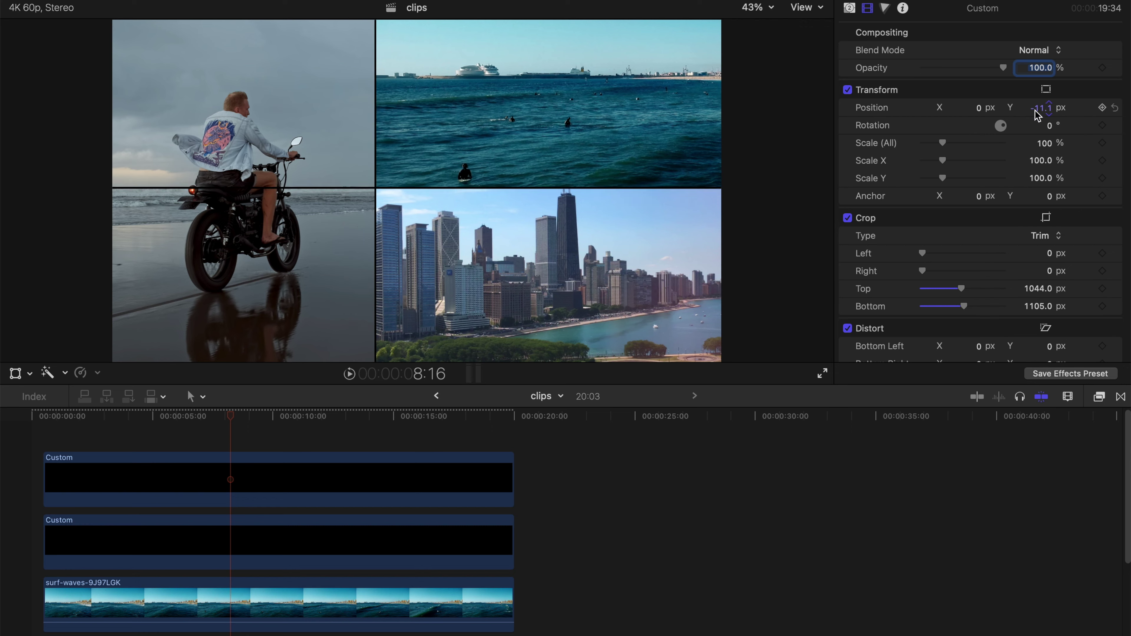
{"action": "left_click_drag", "start_coordinate": [923, 253], "coordinate": [984, 254]}
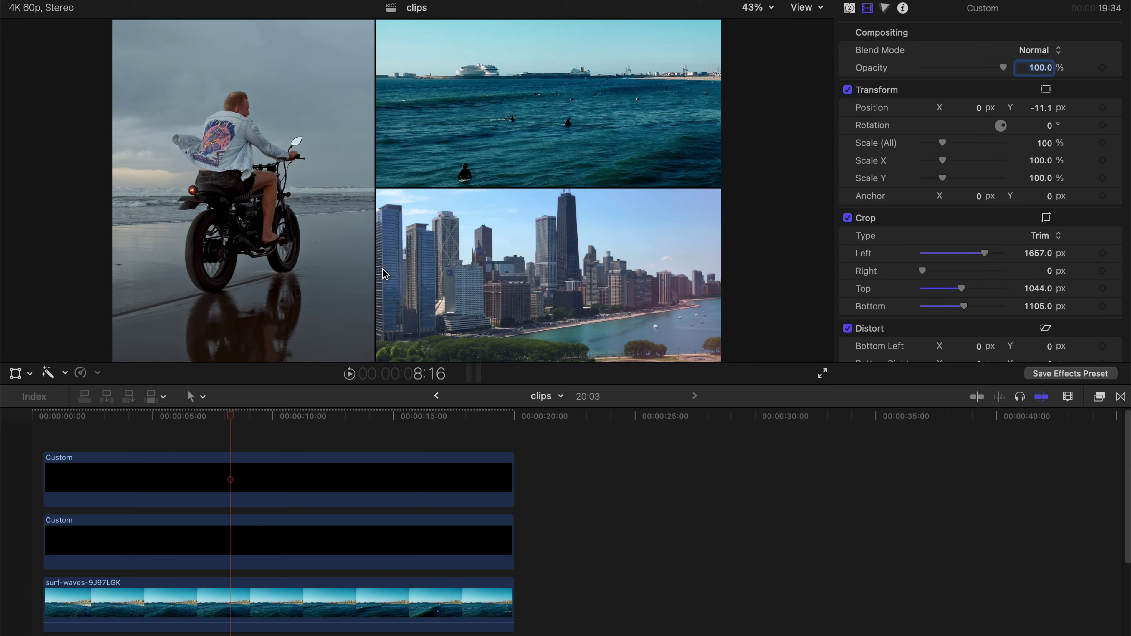
Scroll down the timeline
{"action": "scroll", "coordinate": [625, 482], "scroll_direction": "down", "scroll_amount": 3}
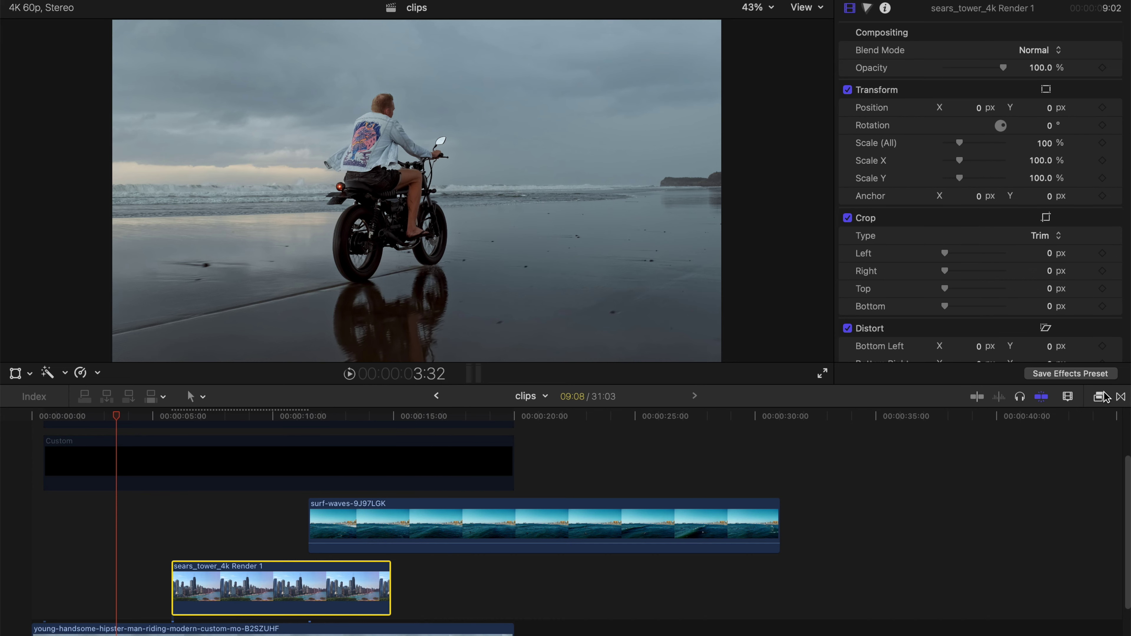
Apply the Shape Mask effect from the effects library to the motorcycle rider clip
{"action": "left_click", "coordinate": [1100, 397]}
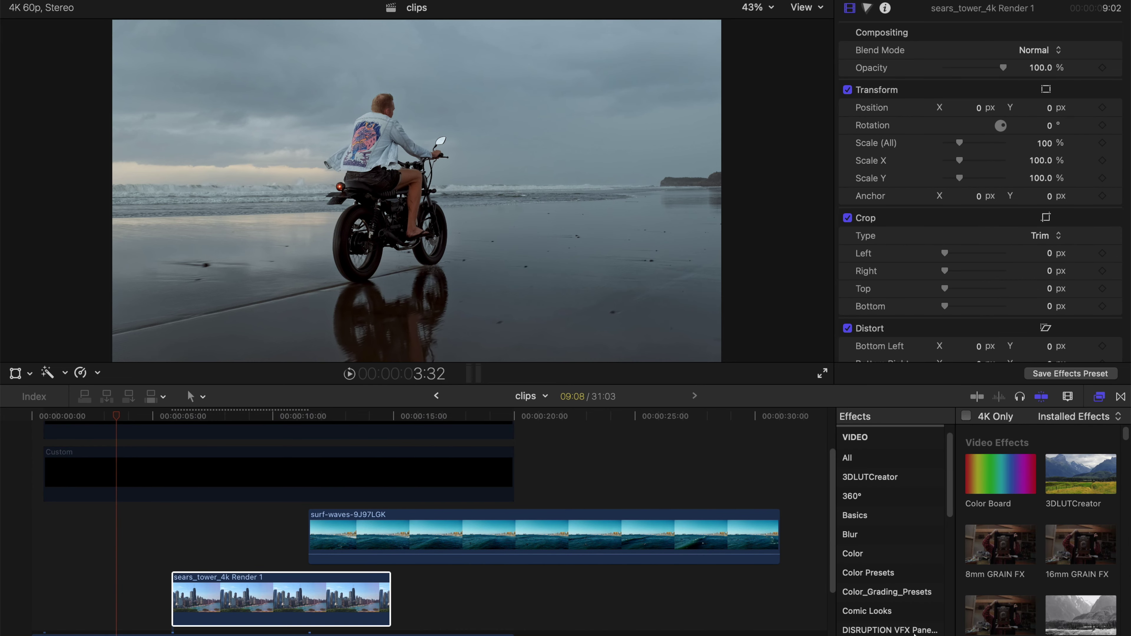
{"action": "type", "text": "shape"}
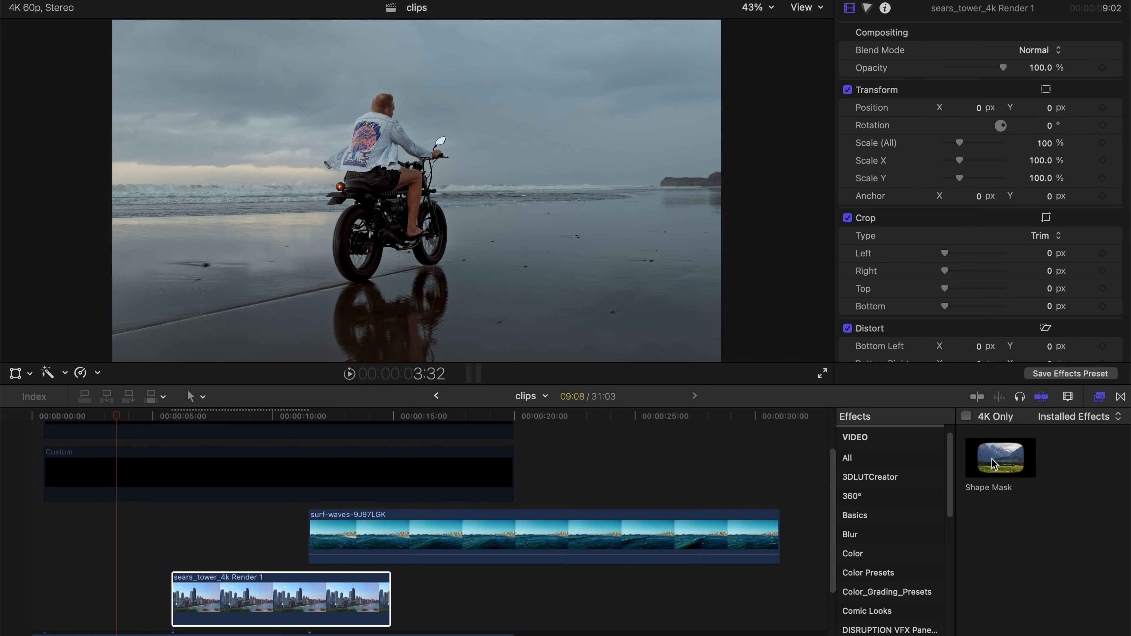
{"action": "left_click_drag", "start_coordinate": [994, 463], "coordinate": [189, 588]}
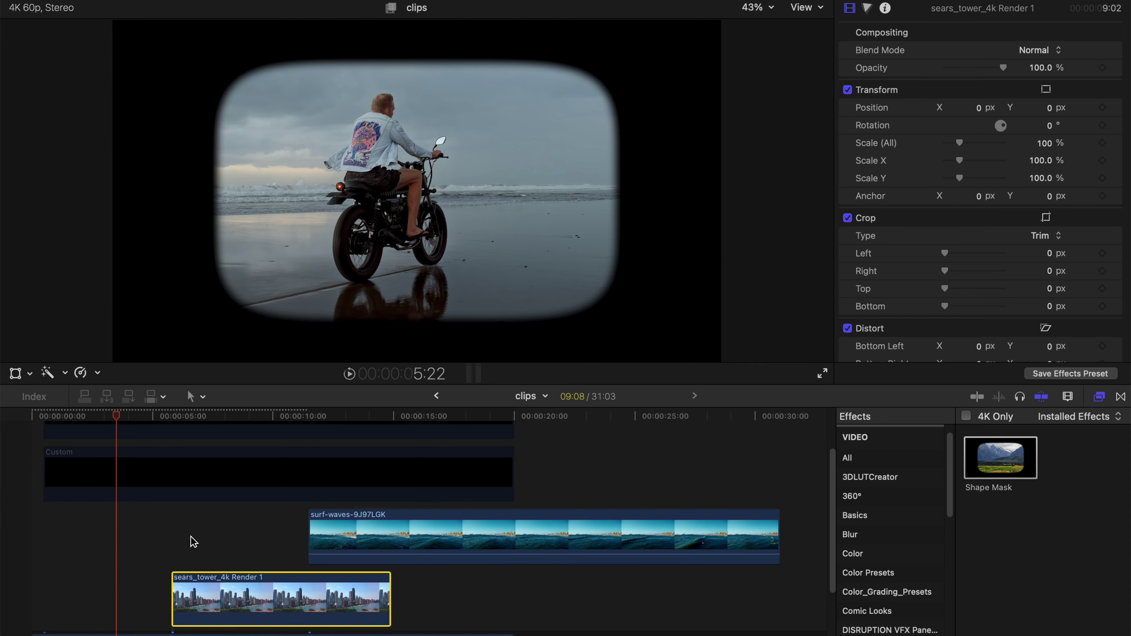
{"action": "scroll", "coordinate": [194, 541], "scroll_direction": "down", "scroll_amount": 3}
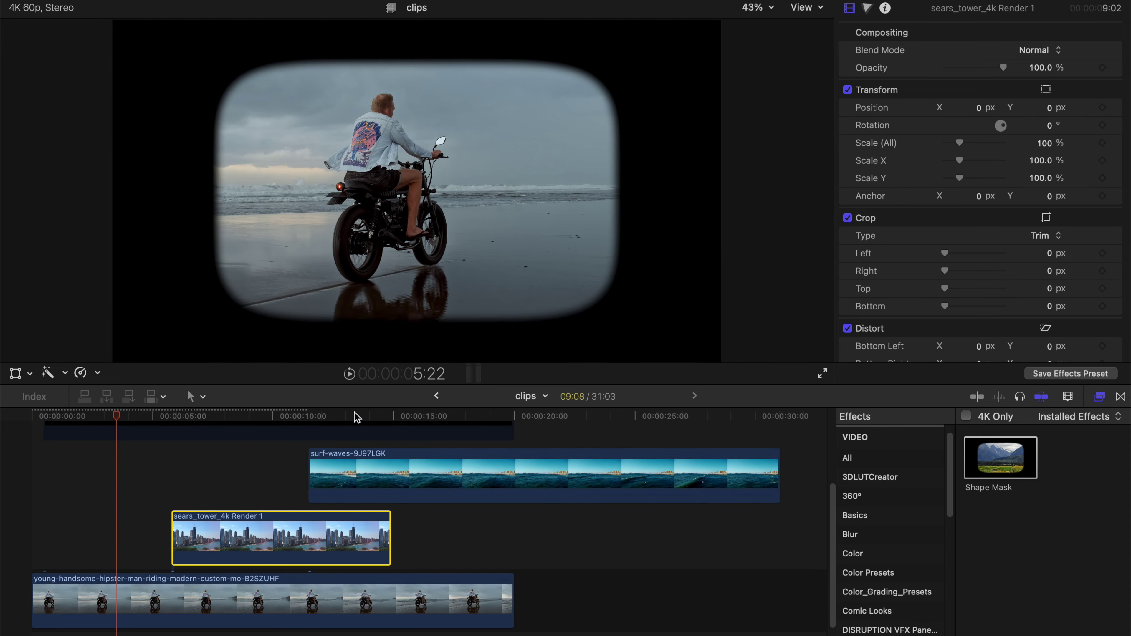
{"action": "left_click", "coordinate": [195, 613]}
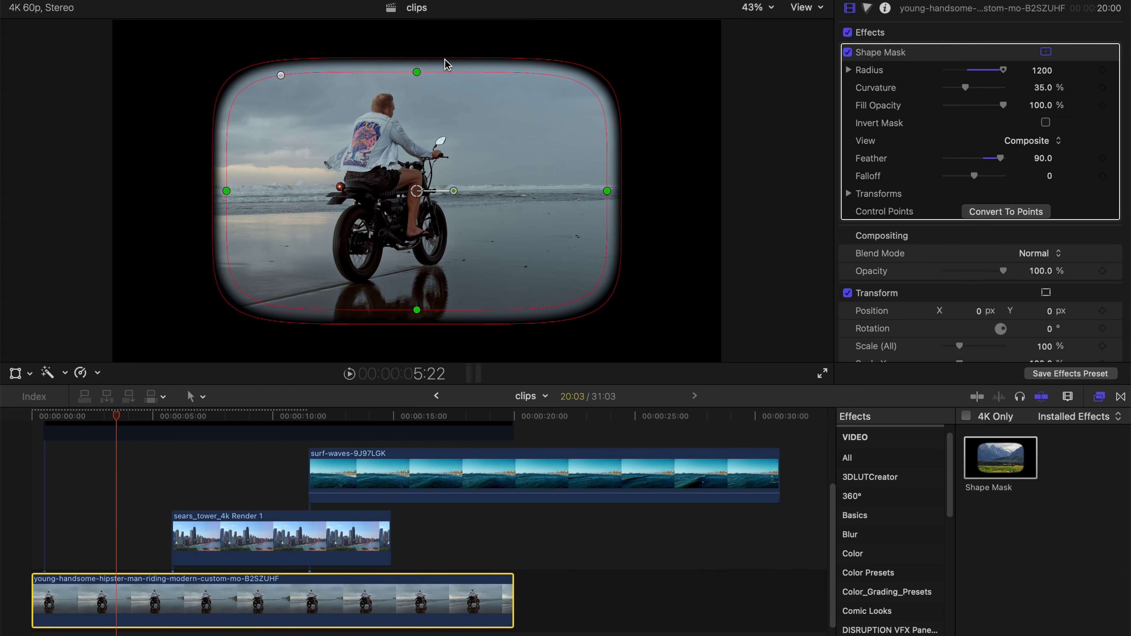
Reshape the rider's mask into a hard-edged ellipse with Feather 0 and curvature 75.12%
{"action": "left_click_drag", "start_coordinate": [446, 64], "coordinate": [449, 70]}
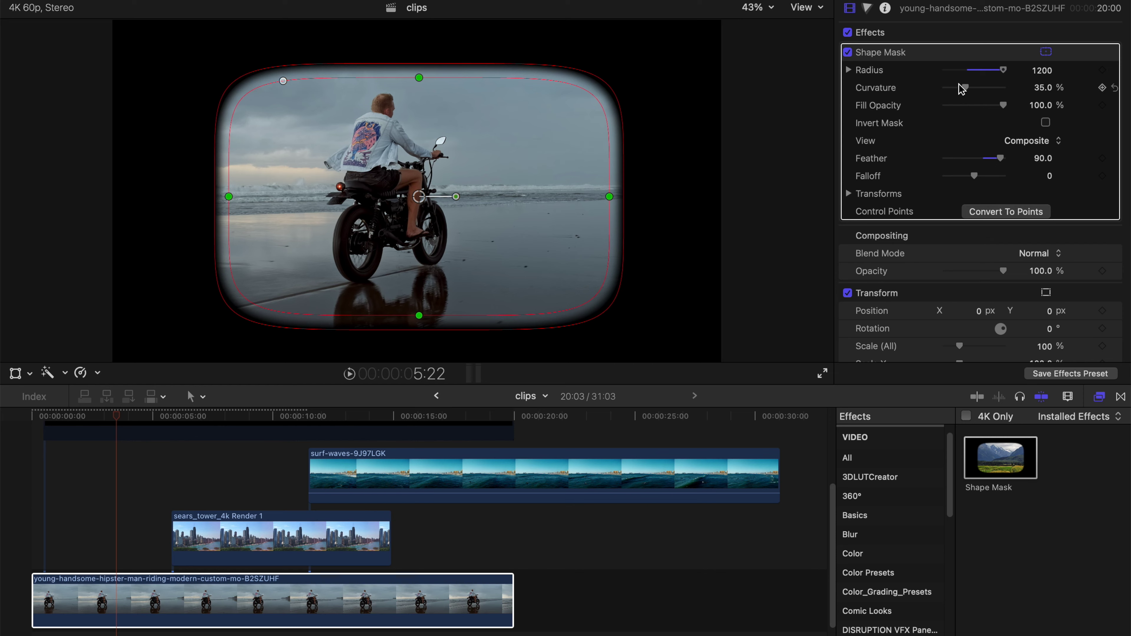
{"action": "left_click_drag", "start_coordinate": [479, 68], "coordinate": [482, 83]}
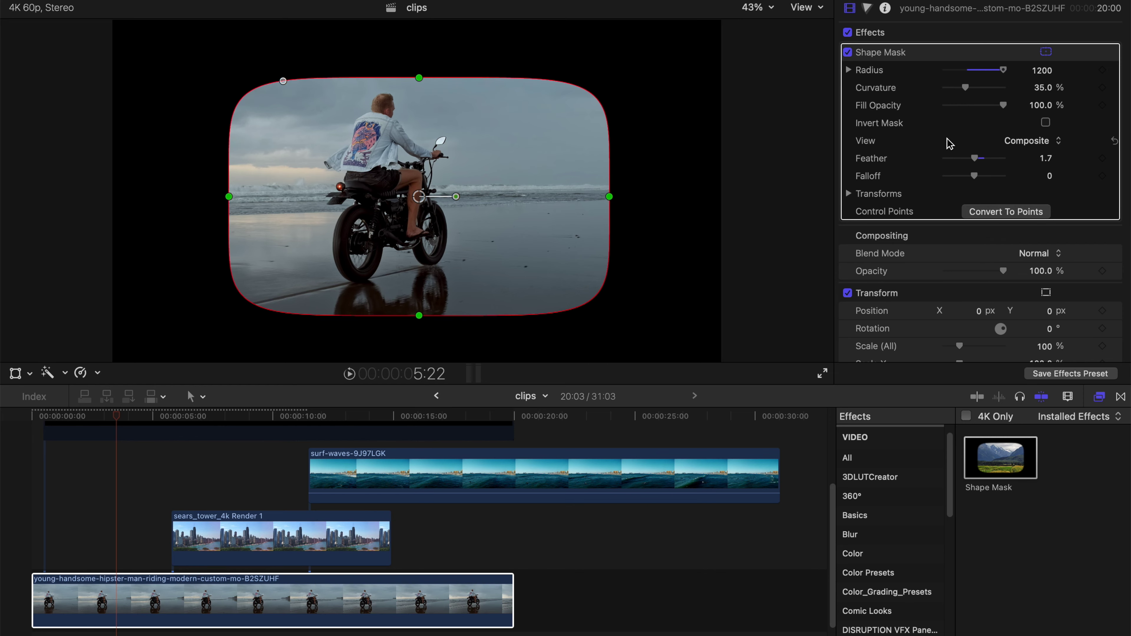
{"action": "left_click", "coordinate": [1045, 158]}
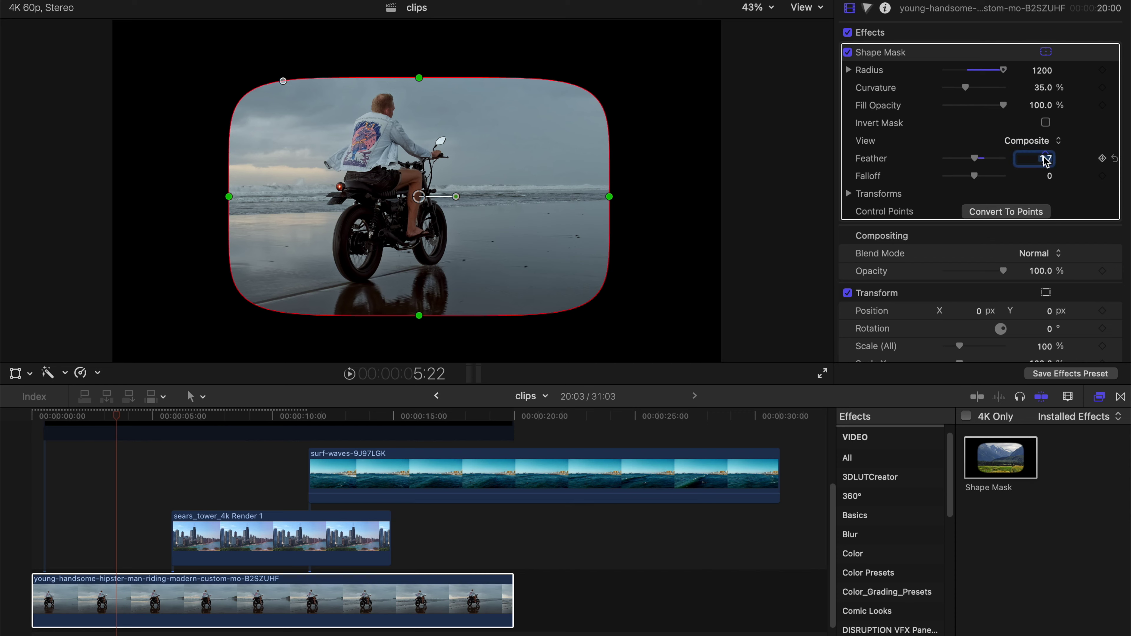
{"action": "type", "text": "0"}
{"action": "key", "text": "Return"}
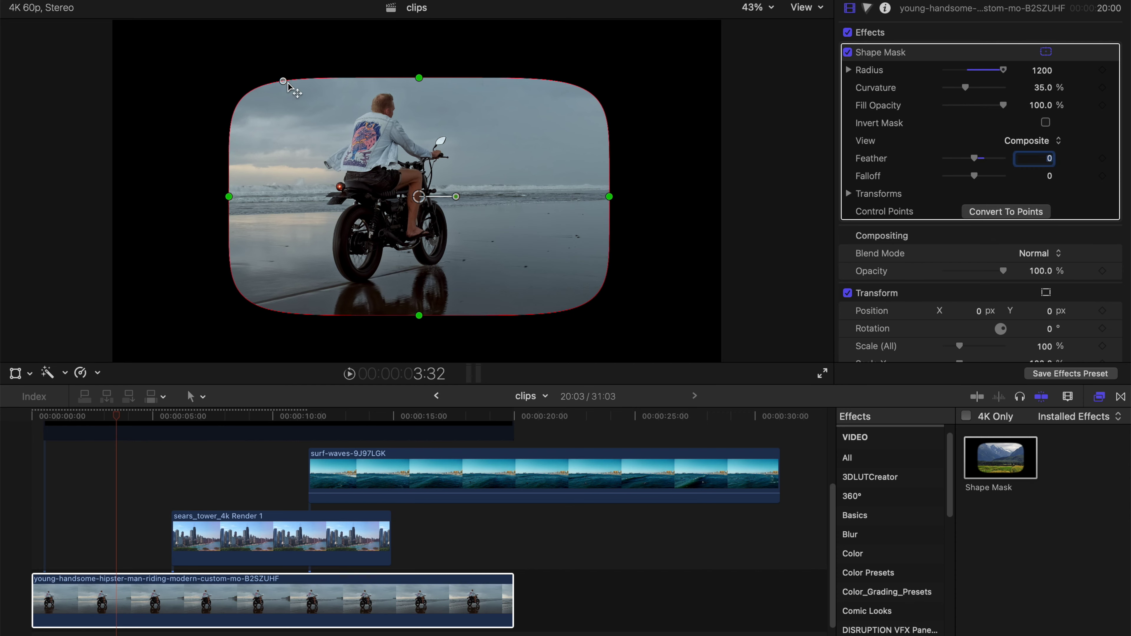
{"action": "left_click_drag", "start_coordinate": [283, 81], "coordinate": [447, 78]}
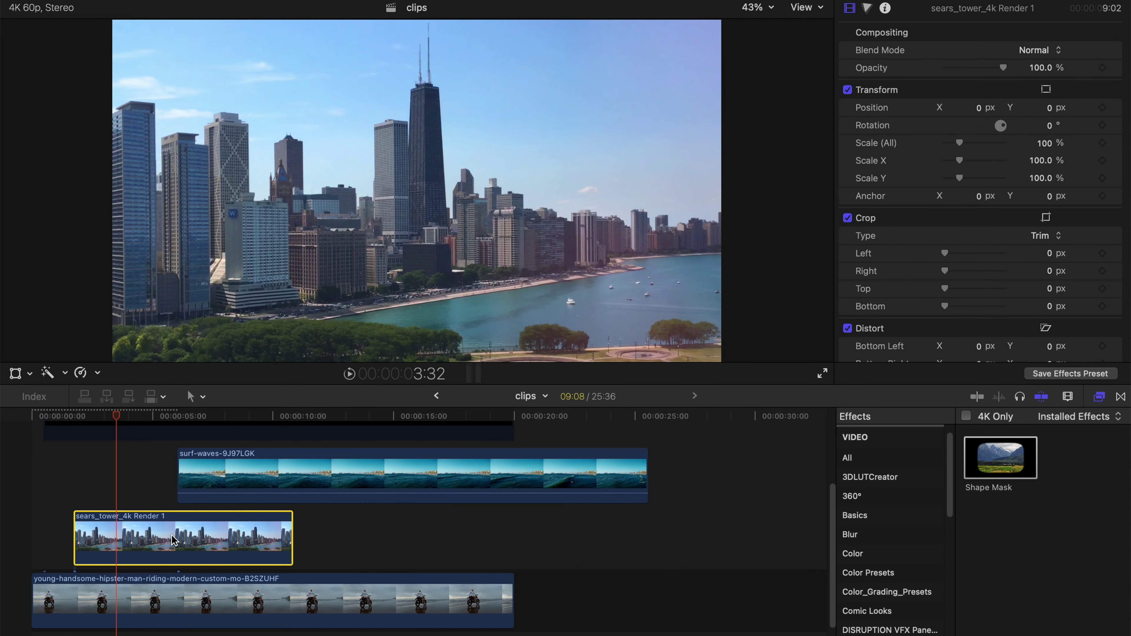
Put sears_tower under the rider, scale the rider to 75%, narrow its oval, and slide surf-waves earlier
{"action": "left_click_drag", "start_coordinate": [174, 540], "coordinate": [178, 633]}
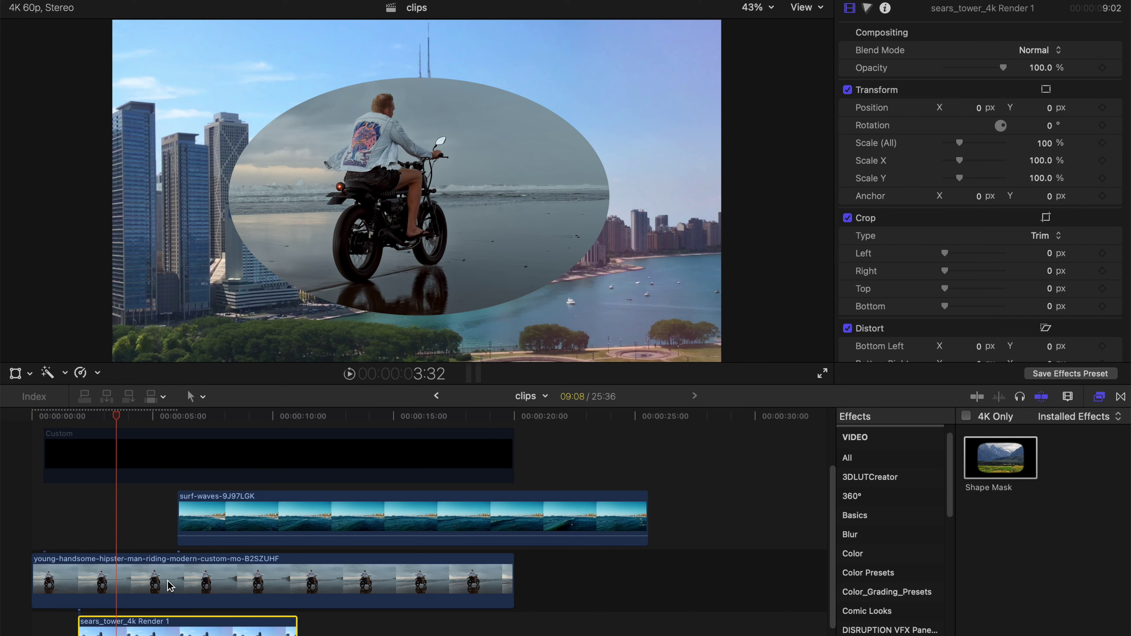
{"action": "left_click", "coordinate": [420, 225]}
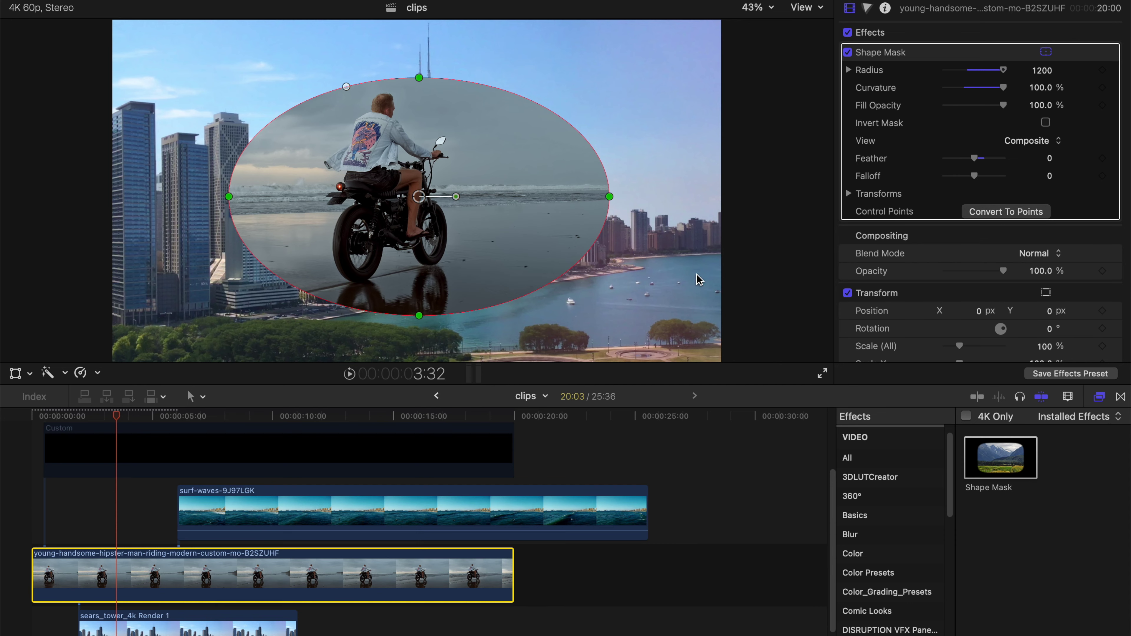
{"action": "scroll", "coordinate": [959, 311], "scroll_direction": "down", "scroll_amount": 2}
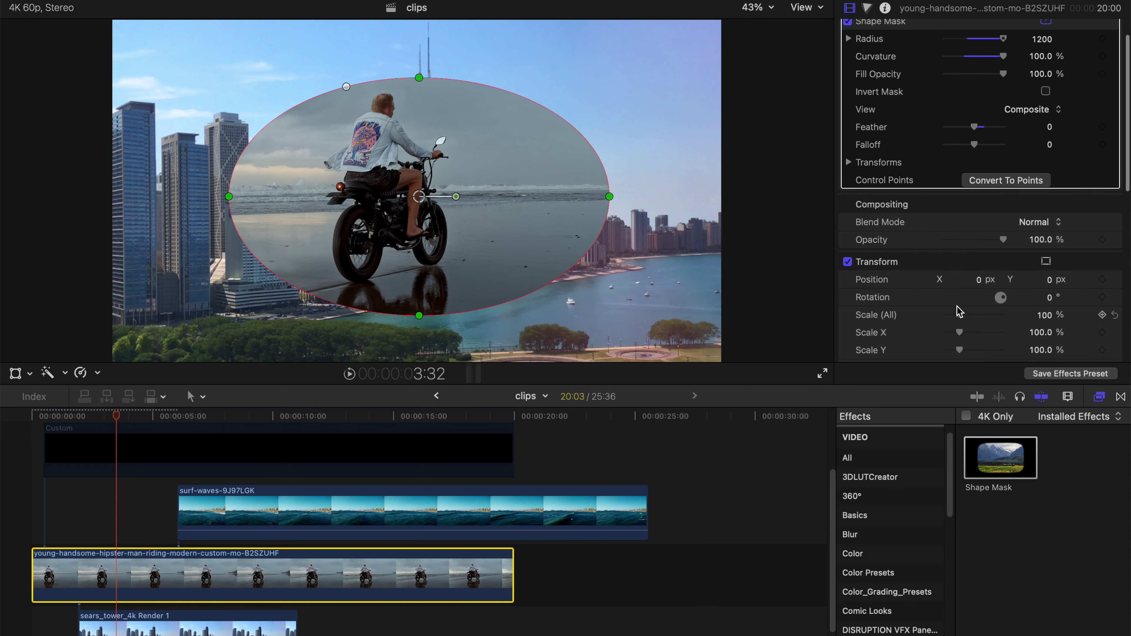
{"action": "scroll", "coordinate": [947, 223], "scroll_direction": "down", "scroll_amount": 4}
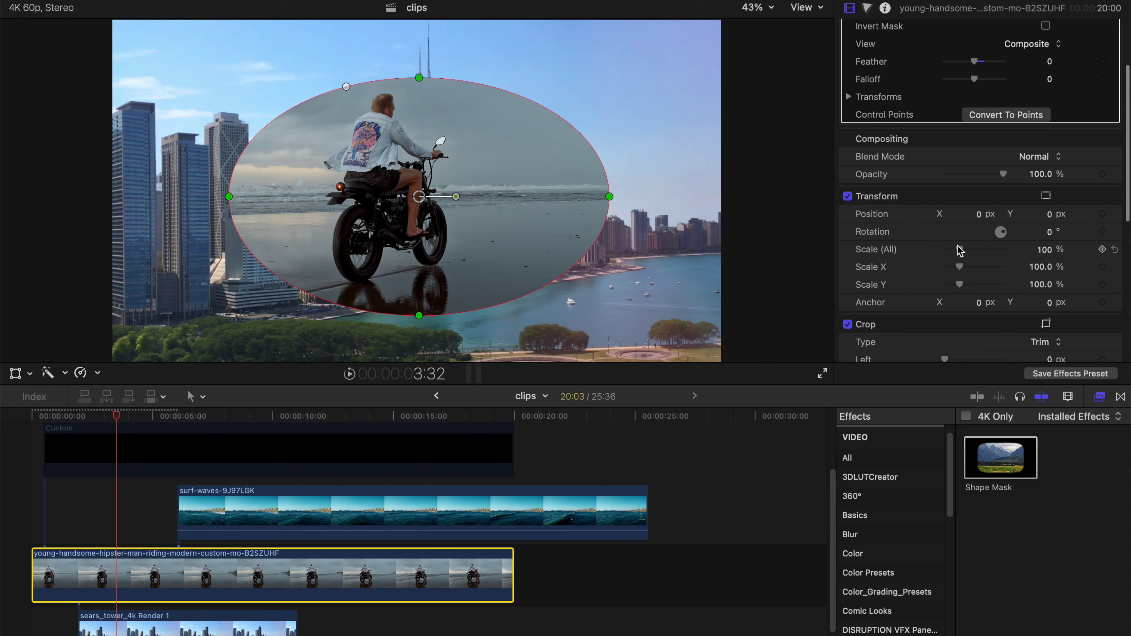
{"action": "left_click_drag", "start_coordinate": [959, 250], "coordinate": [953, 250]}
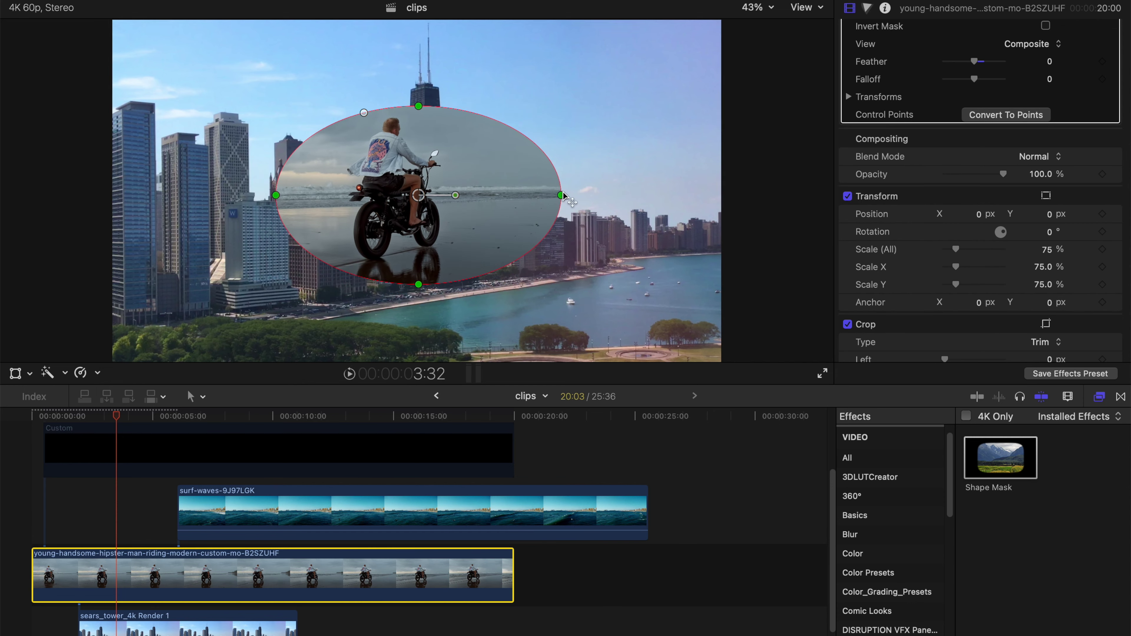
{"action": "left_click_drag", "start_coordinate": [562, 195], "coordinate": [544, 196]}
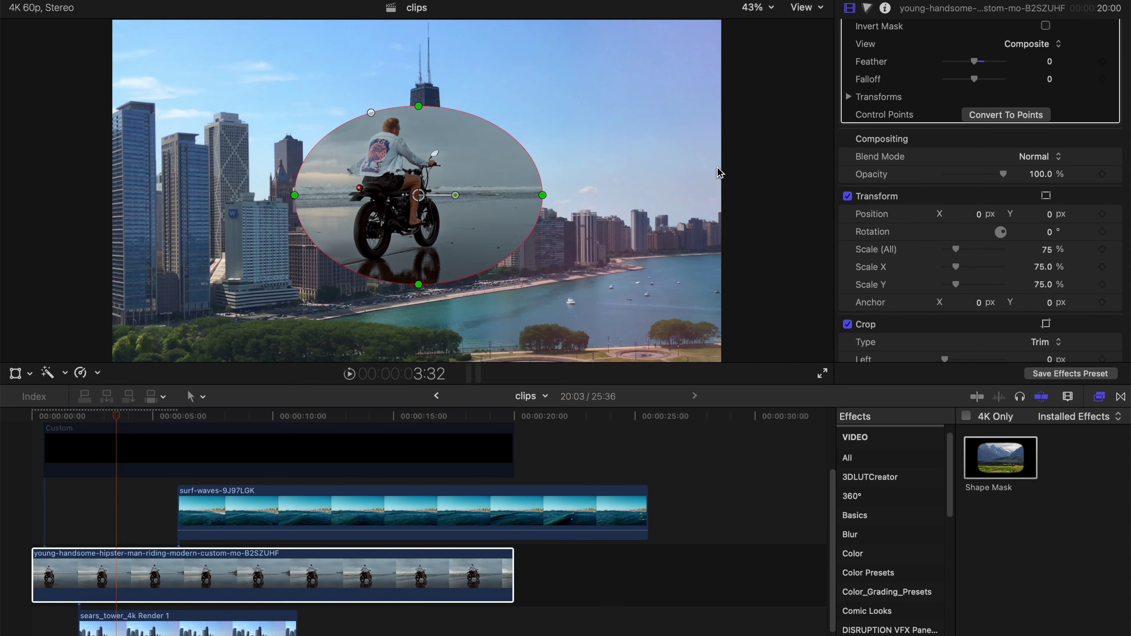
{"action": "left_click_drag", "start_coordinate": [275, 503], "coordinate": [184, 504]}
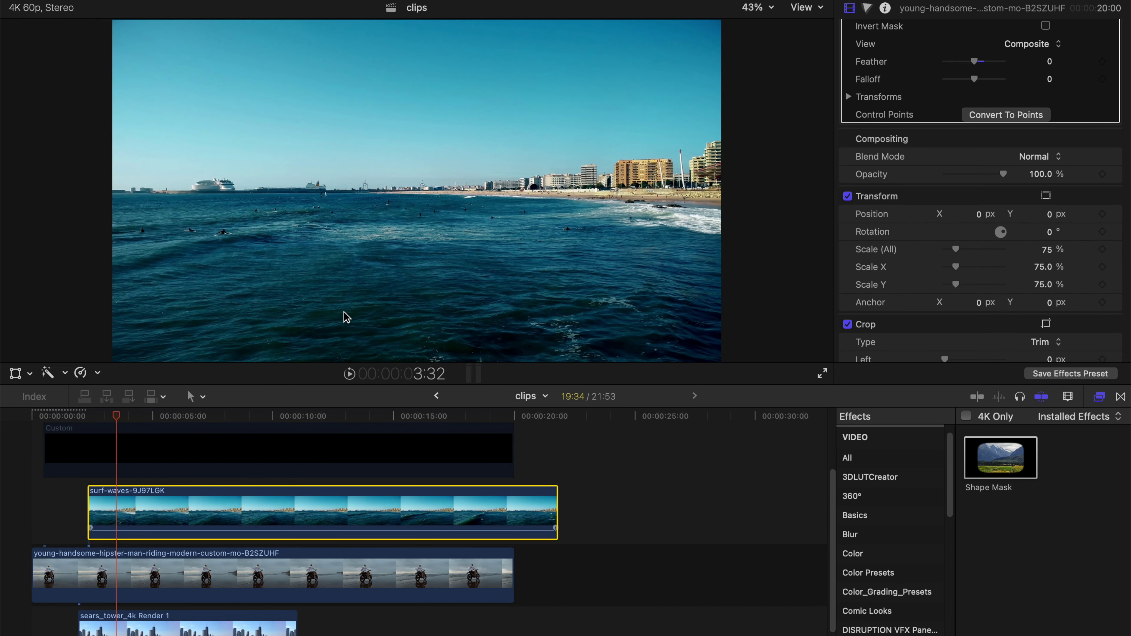
Move the surf-waves clip below the rider clip and apply a Shape Mask to it
{"action": "left_click", "coordinate": [133, 631]}
{"action": "left_click", "coordinate": [193, 521]}
{"action": "scroll", "coordinate": [244, 491], "scroll_direction": "down", "scroll_amount": 2}
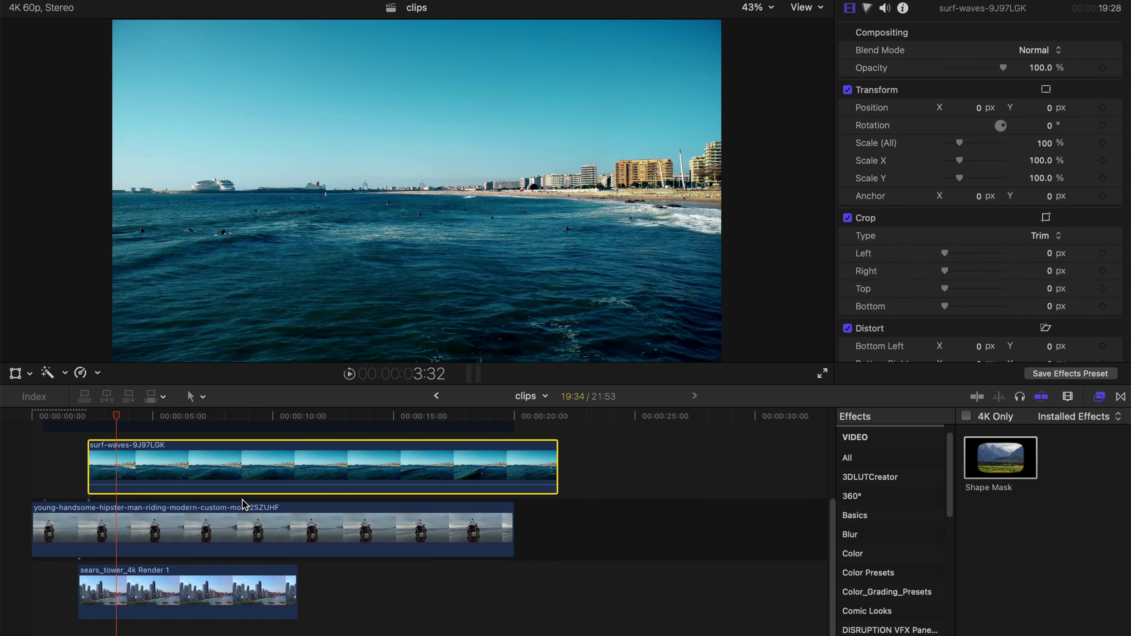
{"action": "left_click_drag", "start_coordinate": [225, 471], "coordinate": [214, 566]}
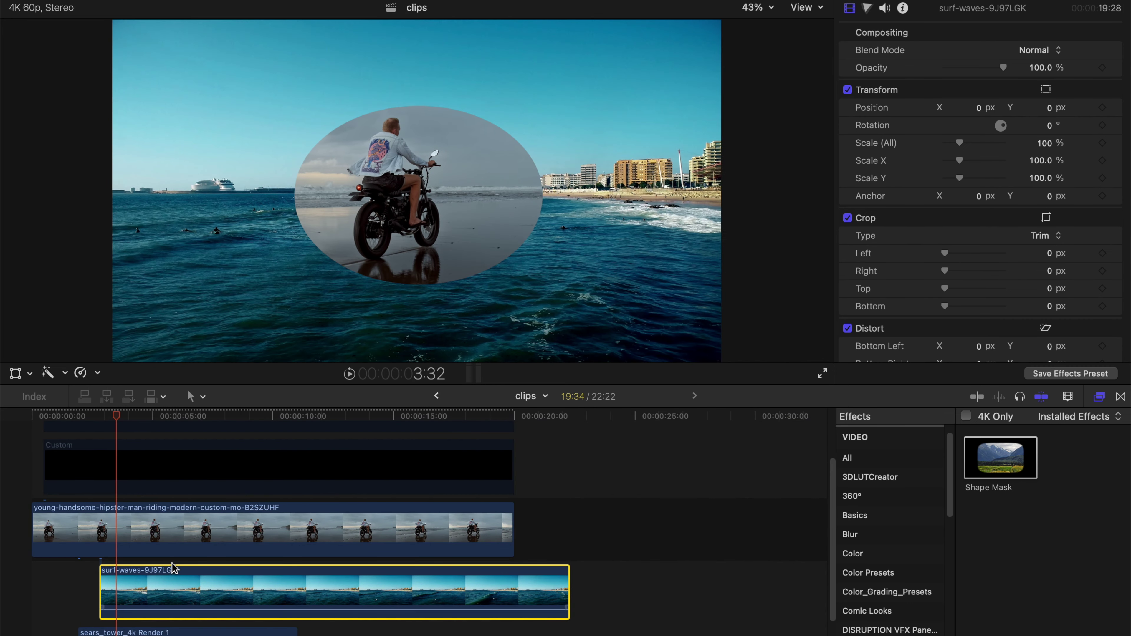
{"action": "scroll", "coordinate": [231, 534], "scroll_direction": "down", "scroll_amount": 1}
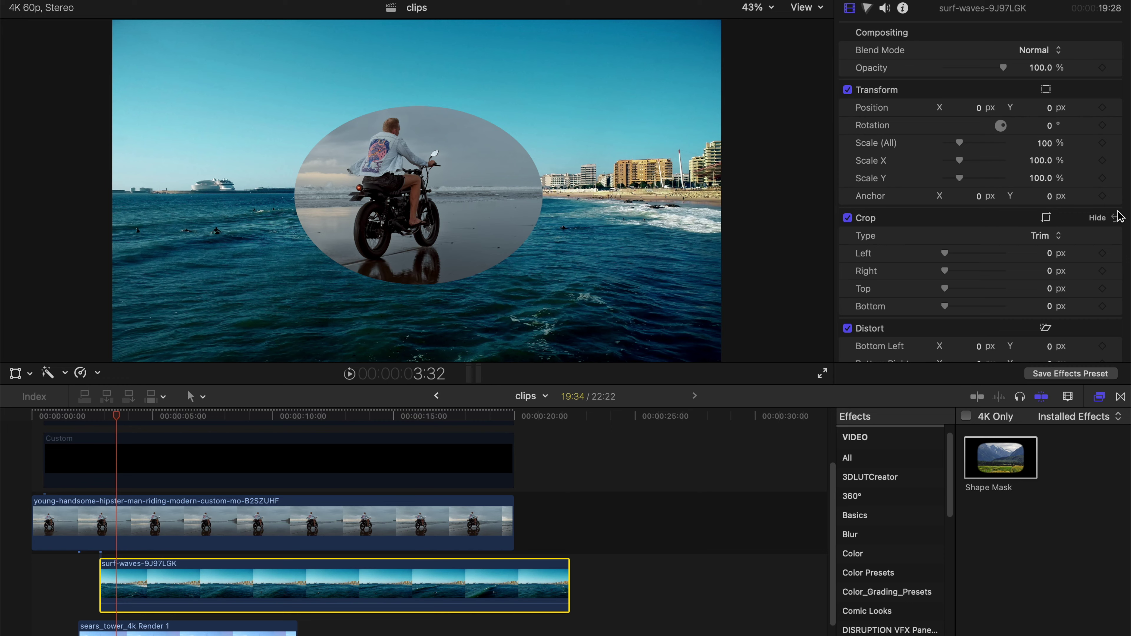
{"action": "left_click_drag", "start_coordinate": [1011, 463], "coordinate": [286, 593]}
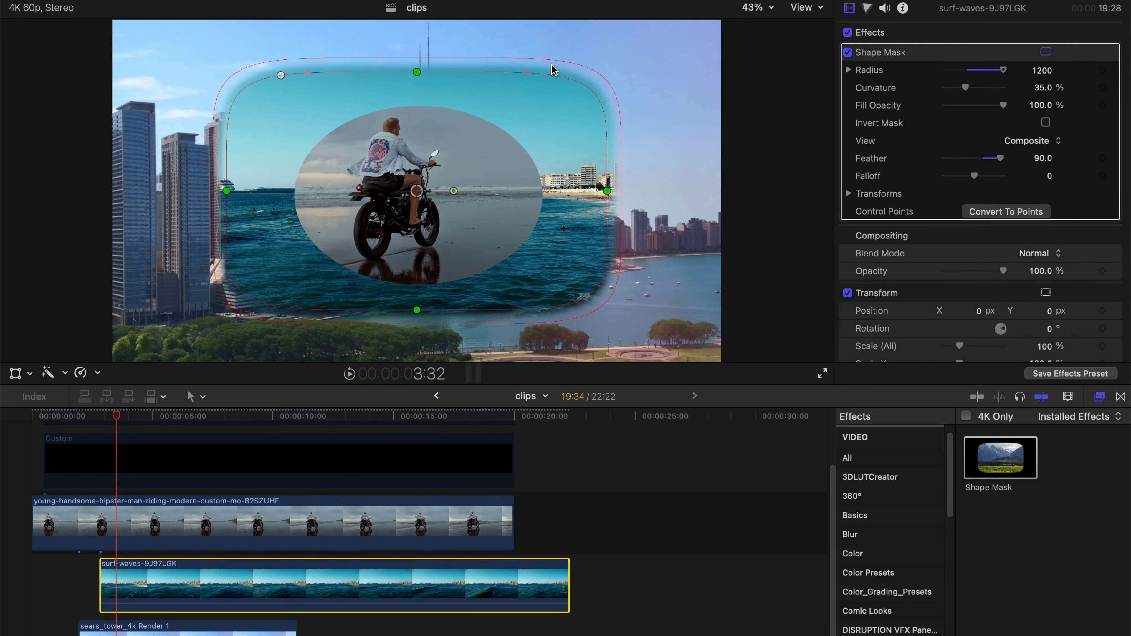
Make the ocean mask a hard rectangle (Feather 0, curvature 1.71%) filling the frame's full-height right half
{"action": "left_click", "coordinate": [1045, 161]}
{"action": "type", "text": "0"}
{"action": "key", "text": "Return"}
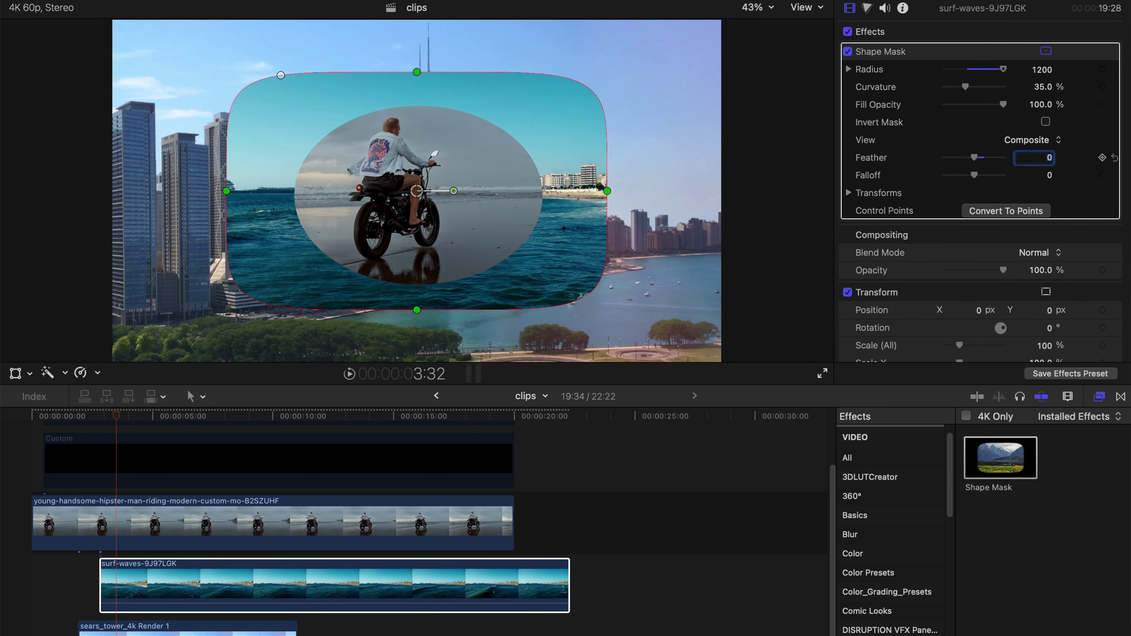
{"action": "left_click_drag", "start_coordinate": [281, 75], "coordinate": [230, 72]}
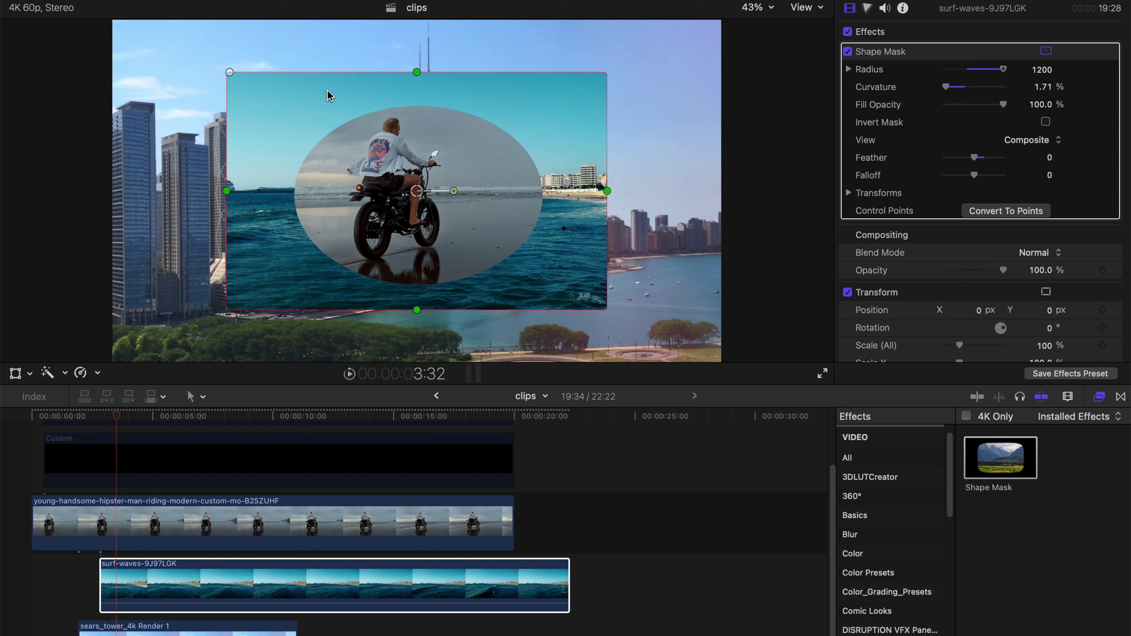
{"action": "left_click_drag", "start_coordinate": [438, 80], "coordinate": [593, 88]}
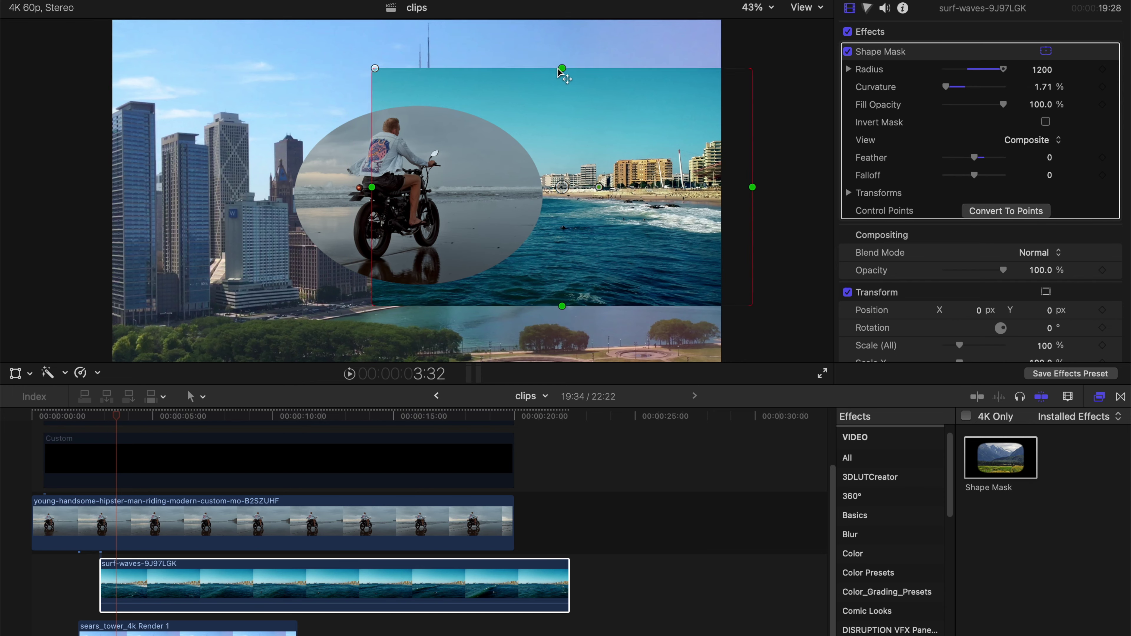
{"action": "left_click_drag", "start_coordinate": [562, 69], "coordinate": [573, 12]}
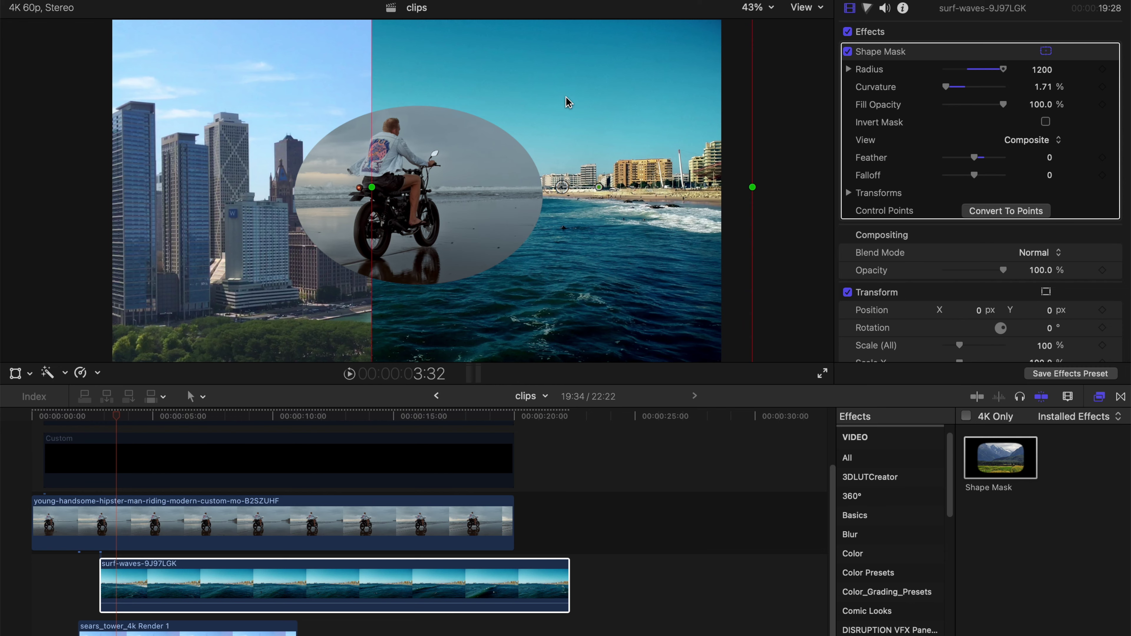
{"action": "left_click_drag", "start_coordinate": [574, 128], "coordinate": [612, 129]}
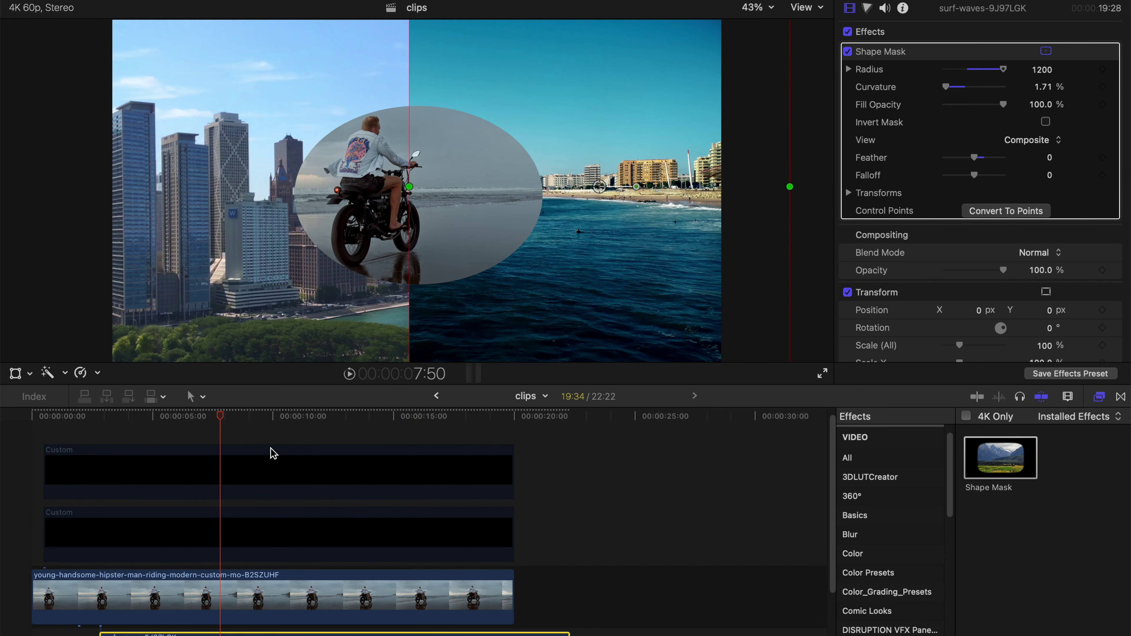
Align the black divider with the skyline/ocean seam at X 417.4 px and place it below the rider clip
{"action": "left_click", "coordinate": [253, 454]}
{"action": "left_click", "coordinate": [239, 533]}
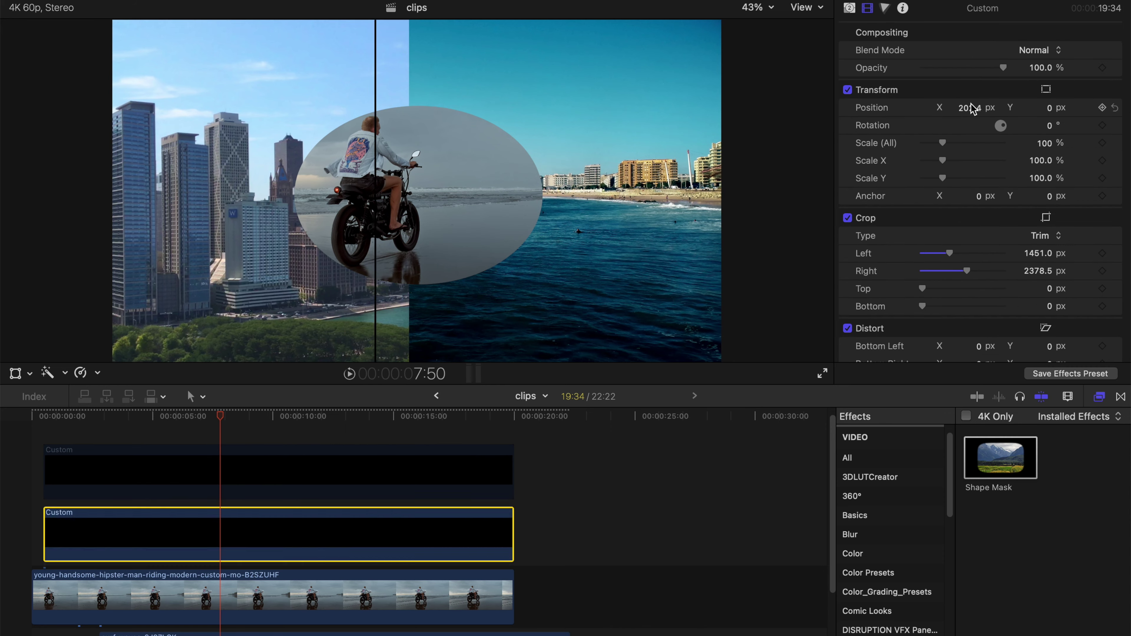
{"action": "left_click_drag", "start_coordinate": [971, 112], "coordinate": [1018, 112]}
{"action": "scroll", "coordinate": [281, 514], "scroll_direction": "down", "scroll_amount": 3}
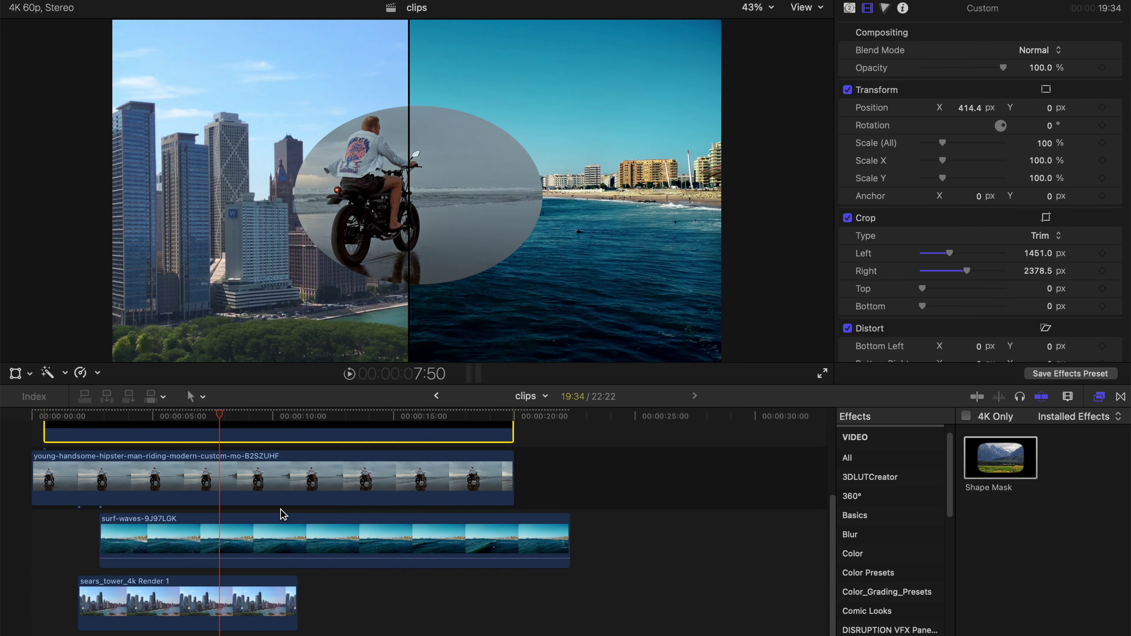
{"action": "scroll", "coordinate": [263, 463], "scroll_direction": "up", "scroll_amount": 2}
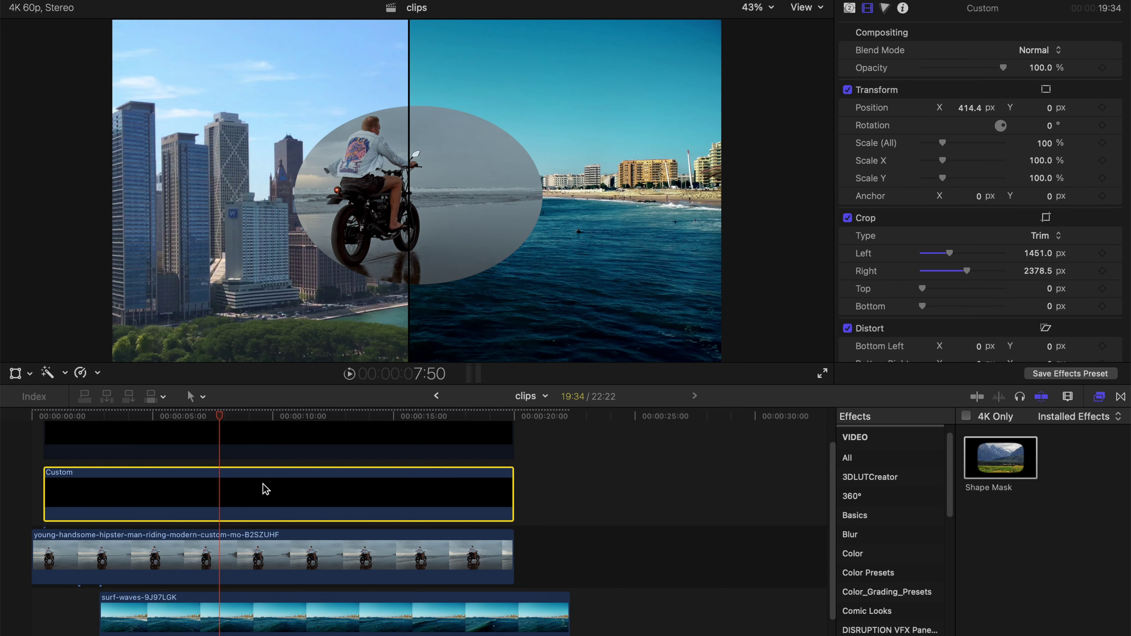
{"action": "left_click_drag", "start_coordinate": [258, 494], "coordinate": [273, 591]}
{"action": "scroll", "coordinate": [245, 514], "scroll_direction": "down", "scroll_amount": 1}
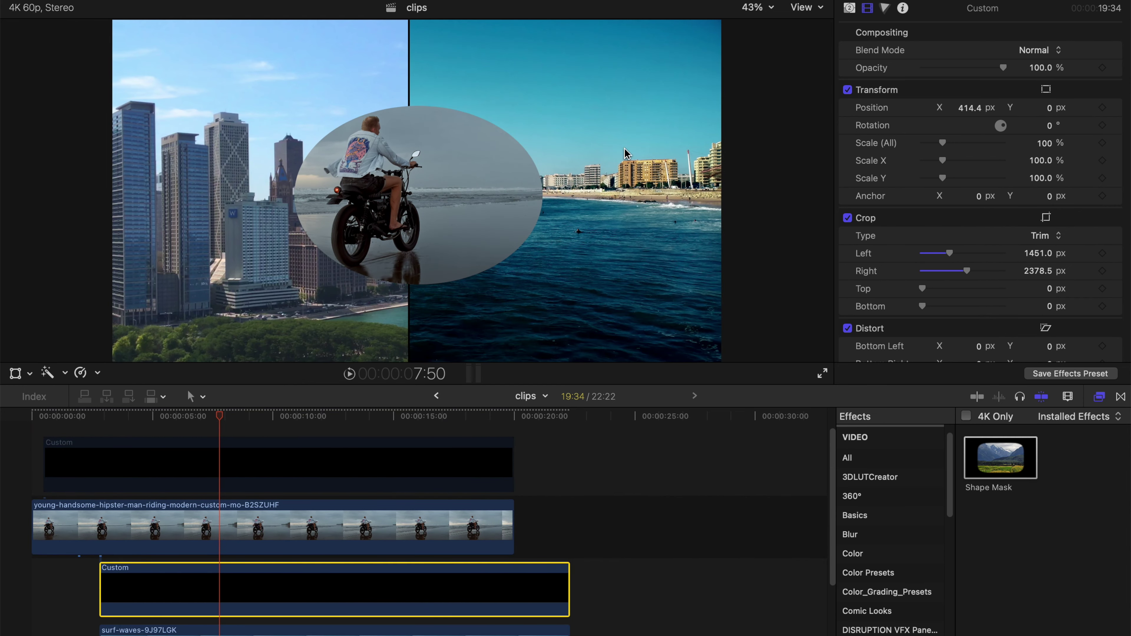
{"action": "left_click_drag", "start_coordinate": [963, 108], "coordinate": [969, 108]}
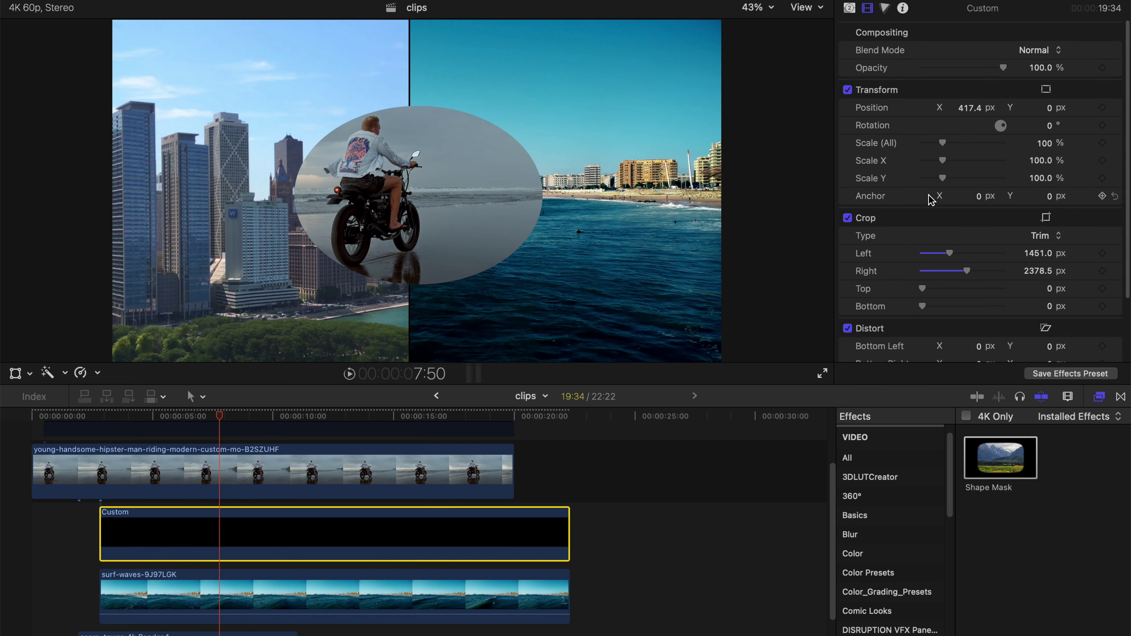
{"action": "left_click", "coordinate": [231, 459]}
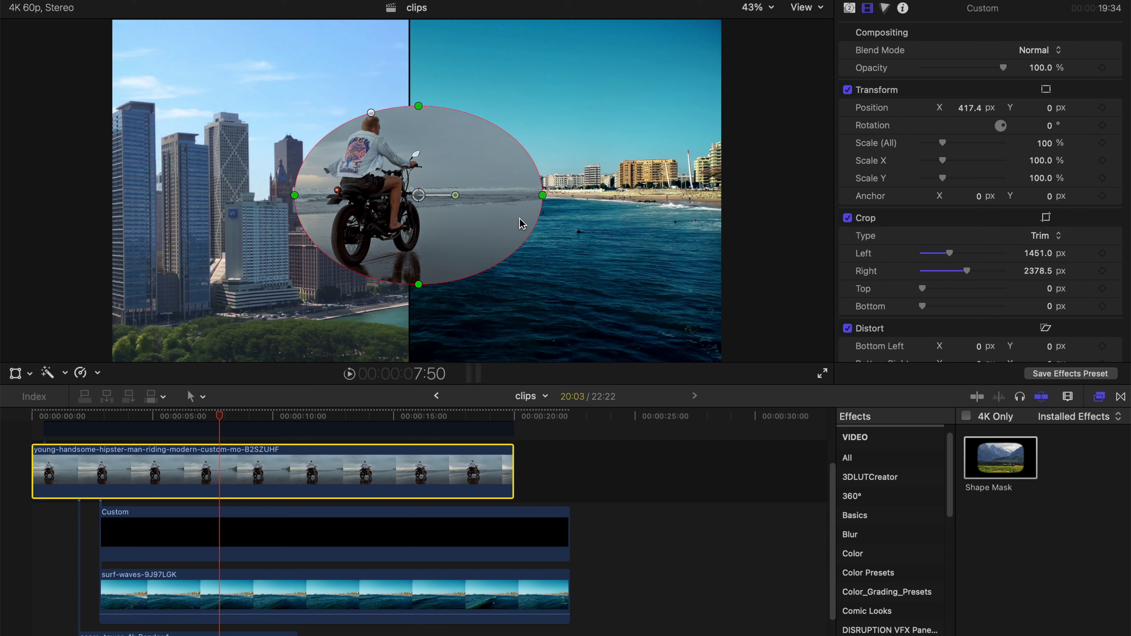